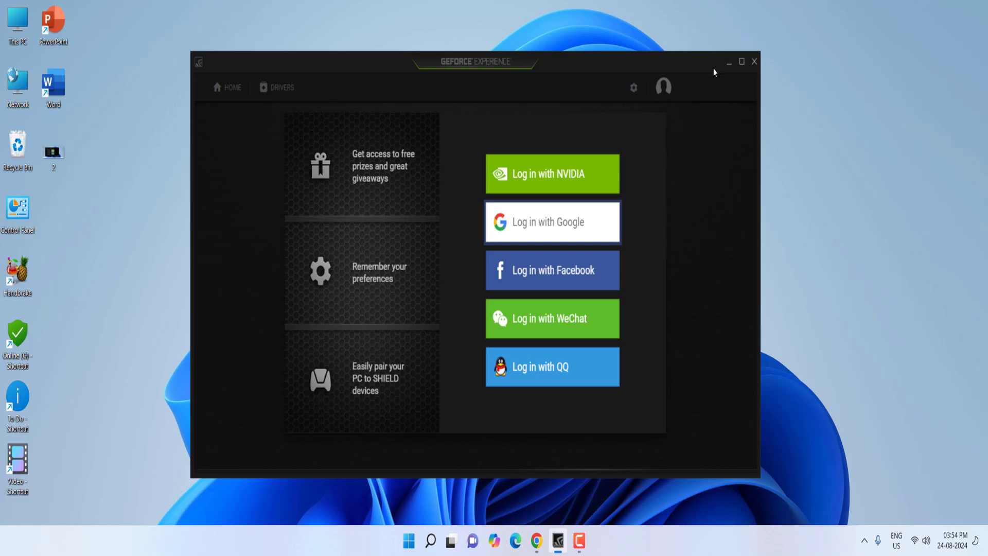
Minimize the GeForce Experience login window so the desktop shows
click(726, 62)
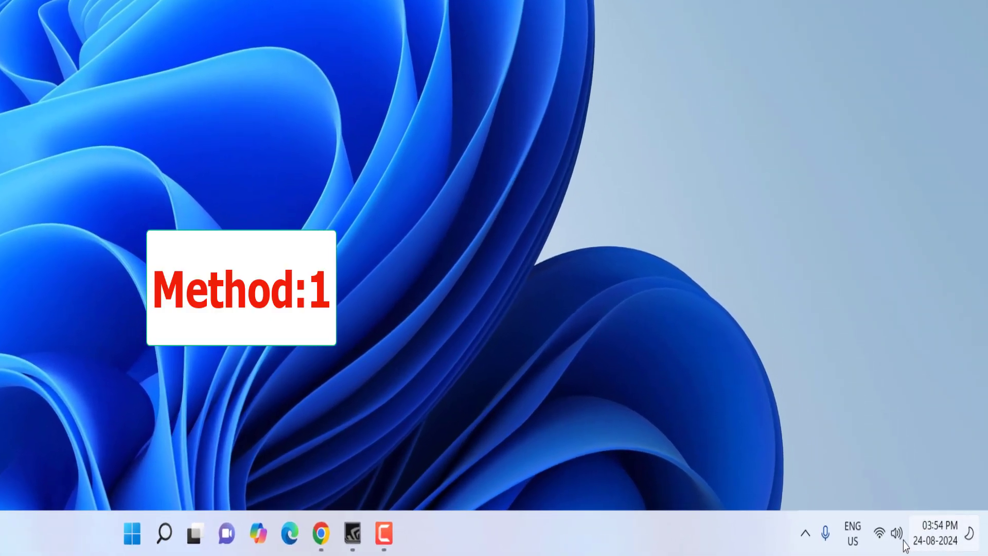
Disconnect Office 5GHz and reconnect it with Connect automatically ticked, then close the Wi-Fi list
click(886, 539)
click(792, 226)
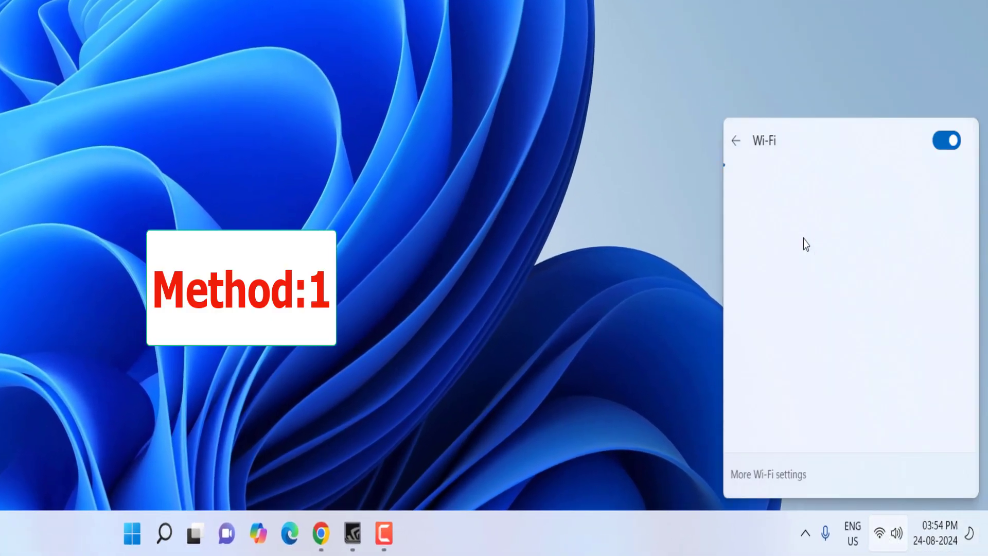
click(904, 256)
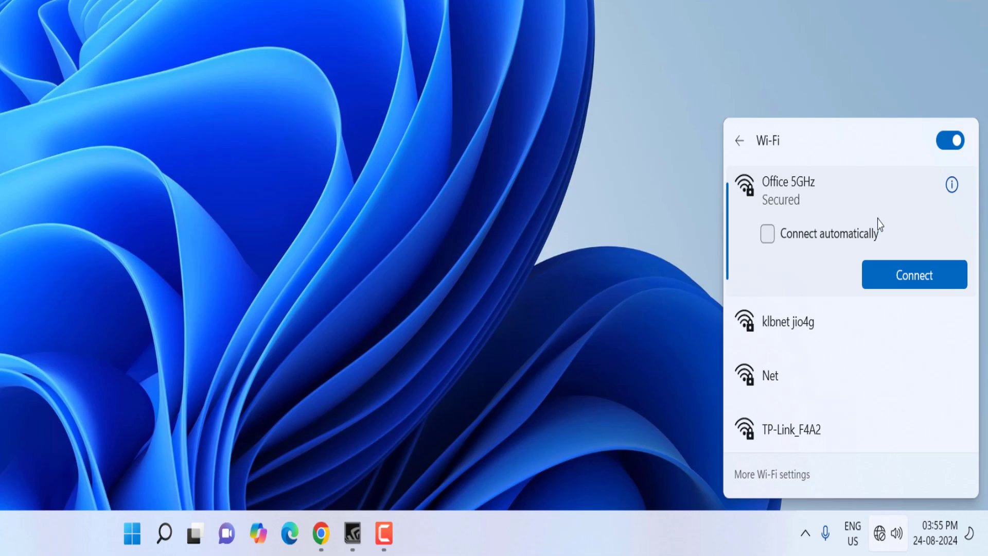
click(867, 229)
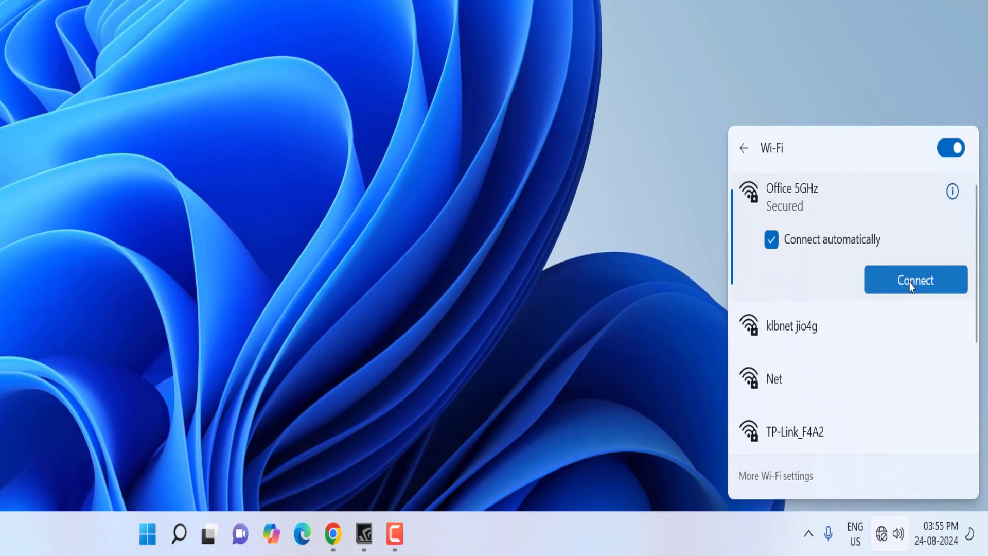
click(909, 283)
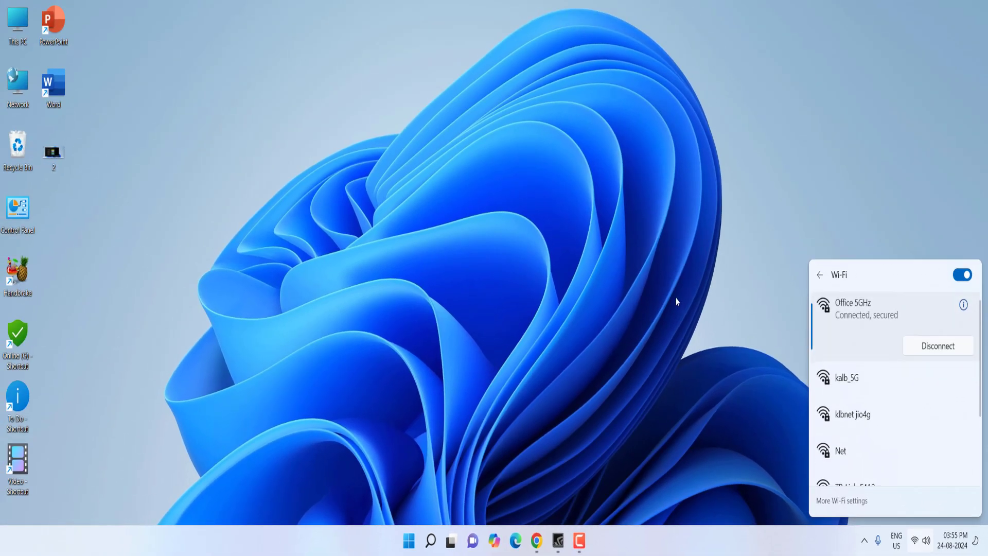
click(675, 298)
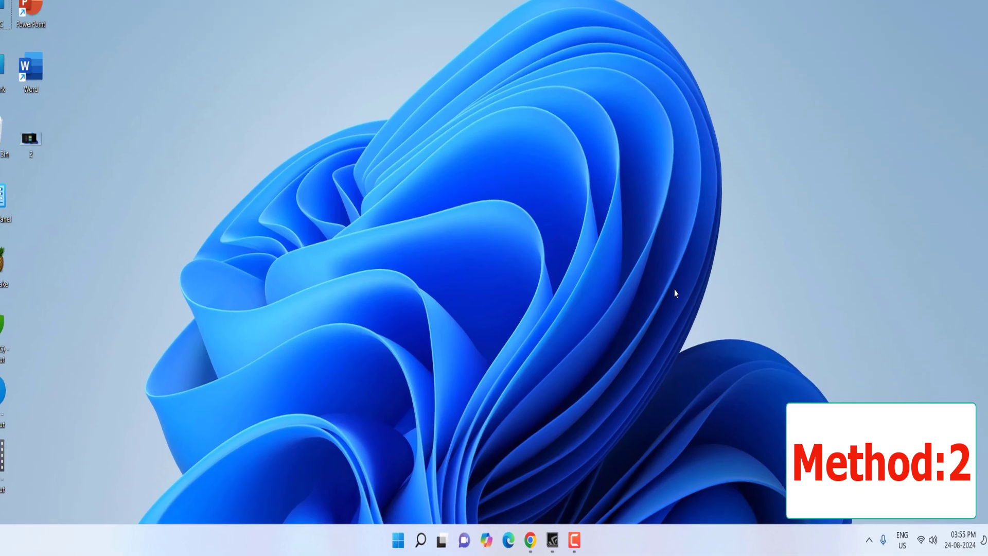
Launch the Services app from Windows search
key(super)
text(s)
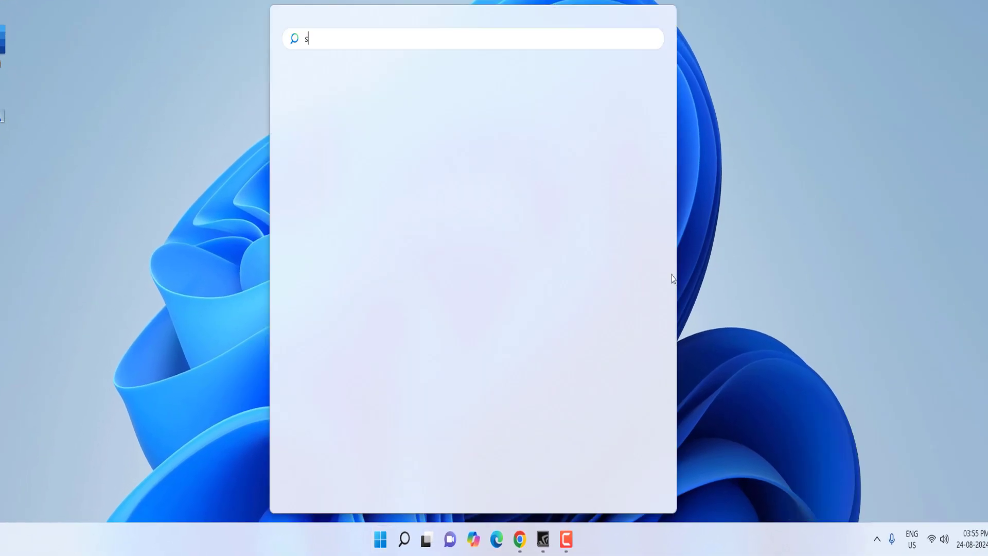
text(ervices)
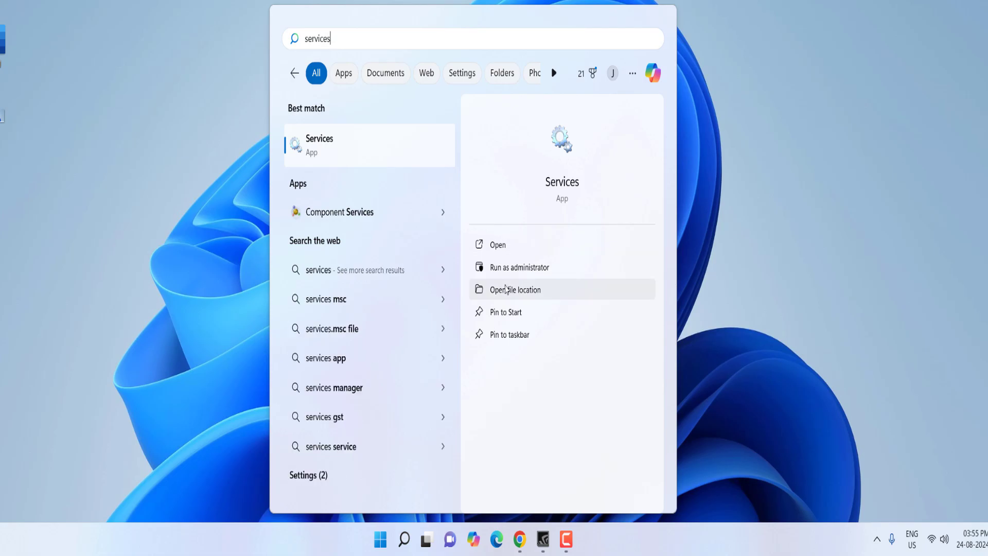
click(392, 149)
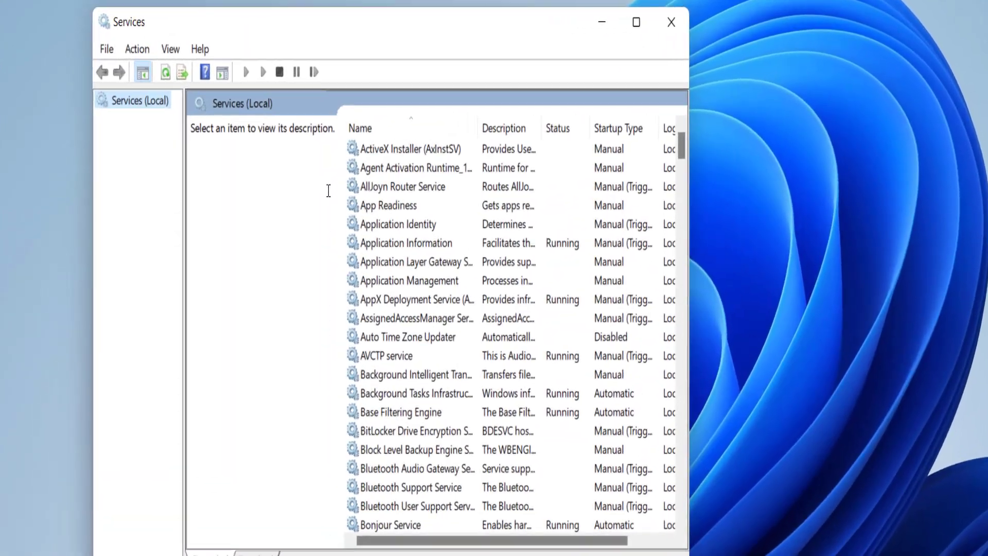
Set NVIDIA Display Container LS startup type to Automatic and apply it
click(674, 257)
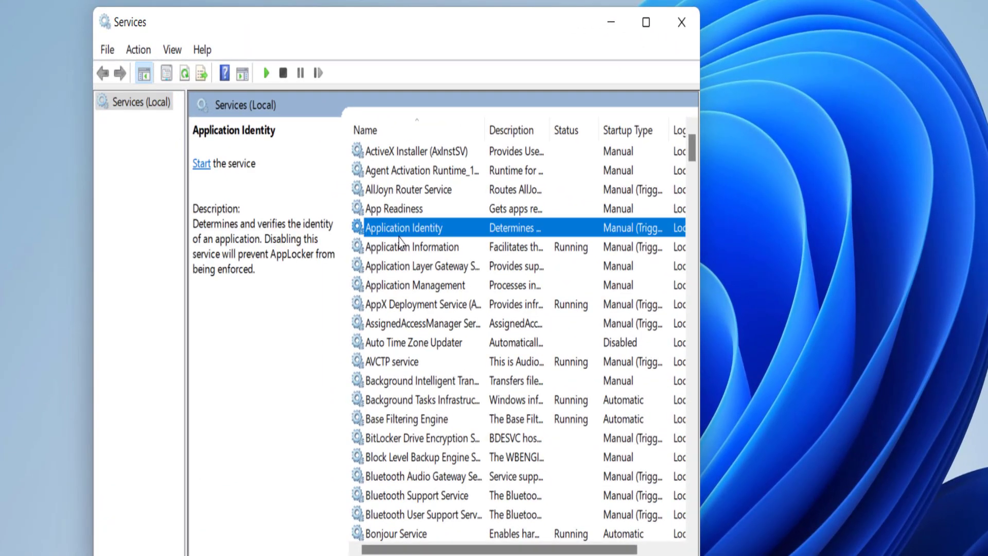
text(nv)
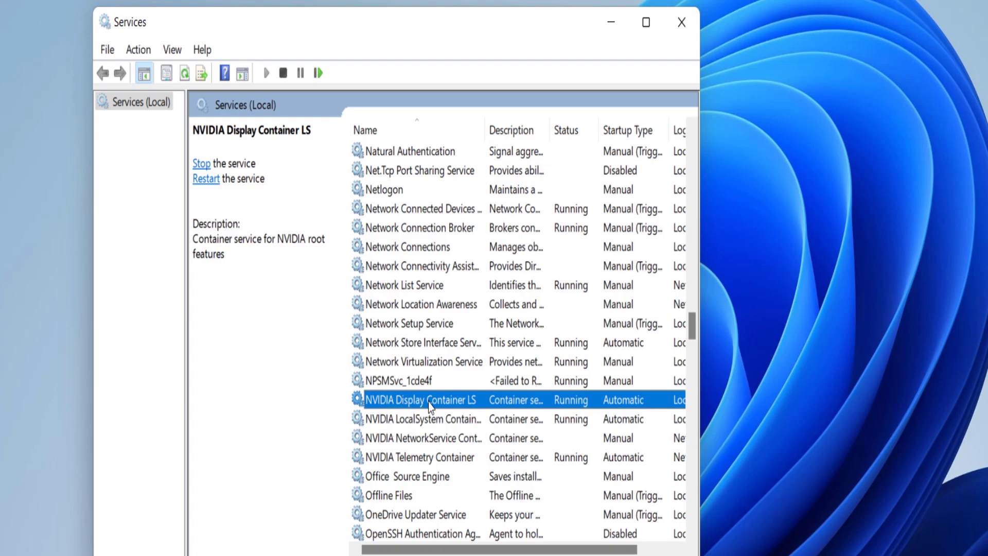
double_click(428, 402)
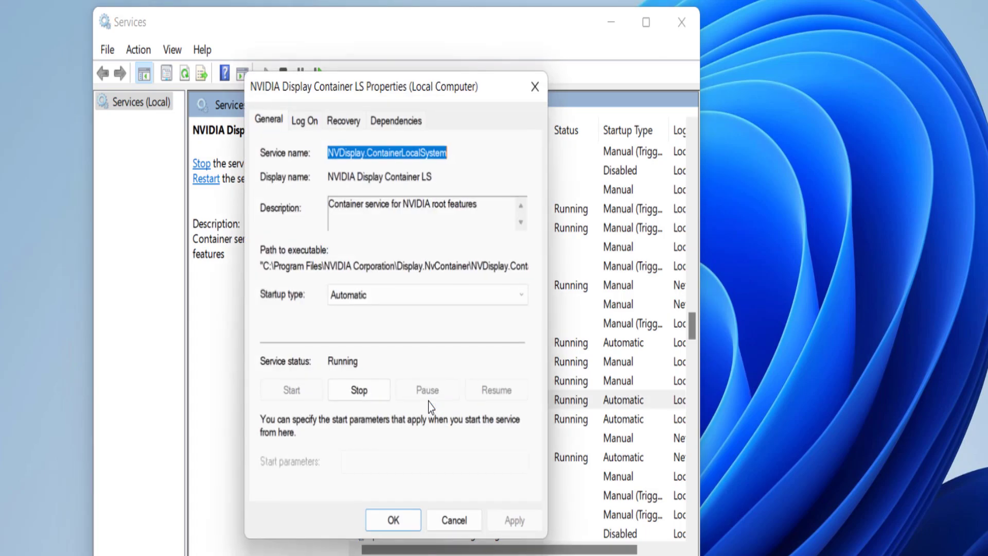
click(381, 297)
click(357, 327)
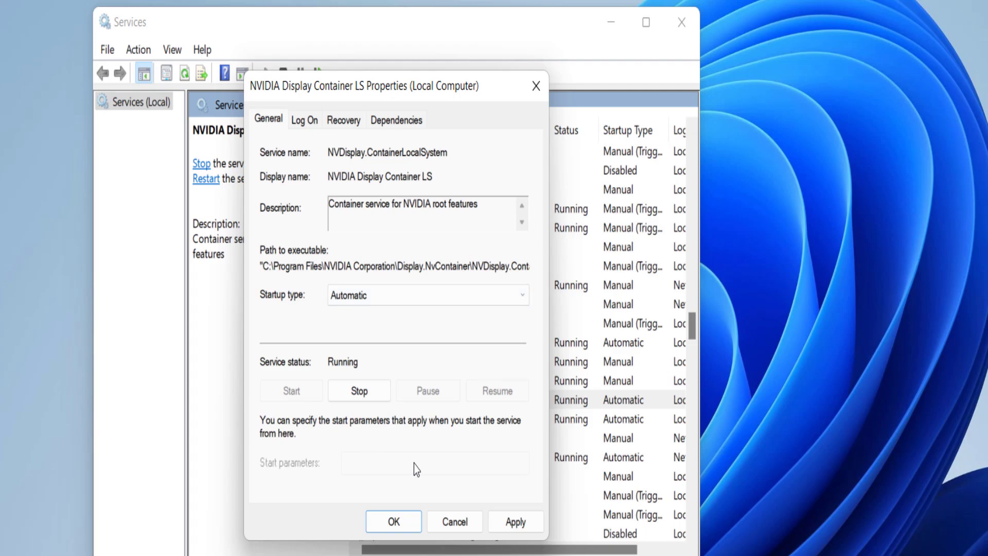
click(511, 527)
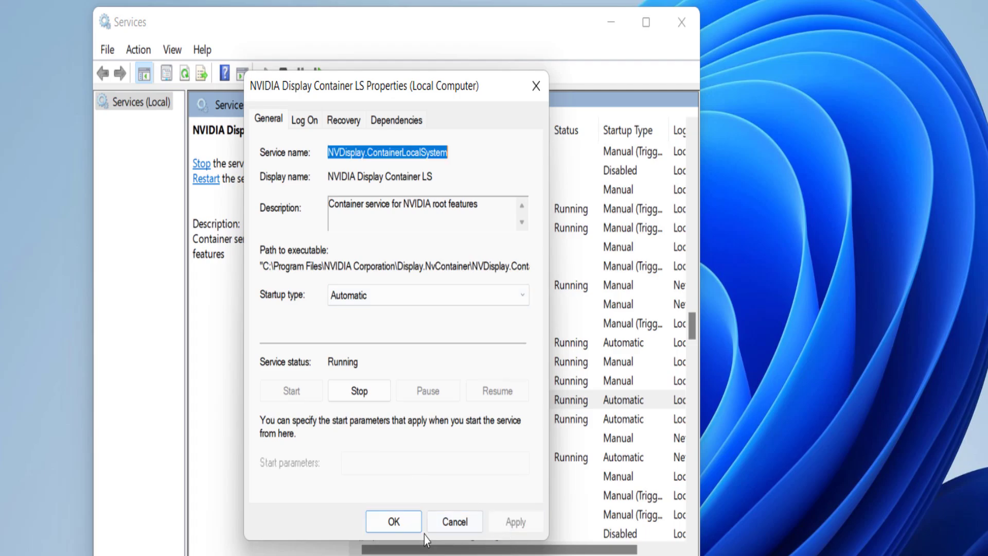
click(394, 523)
Confirm Automatic startup for NVIDIA LocalSystem Container and save
click(404, 422)
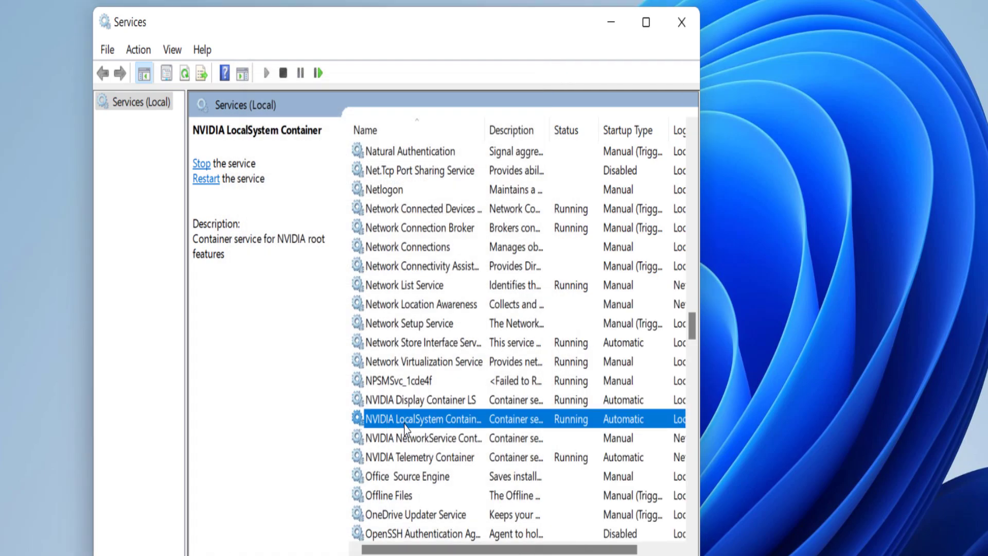
double_click(412, 426)
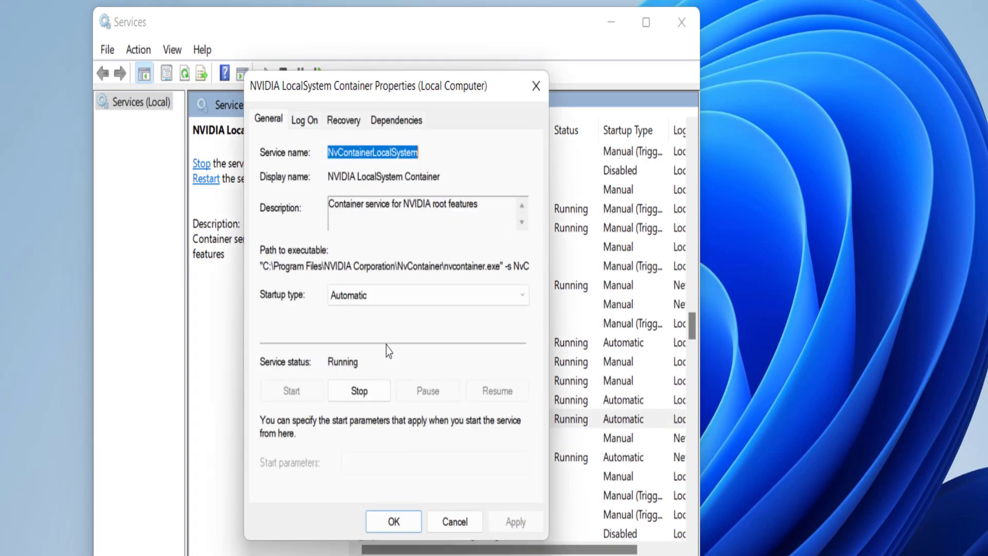
click(375, 294)
click(354, 330)
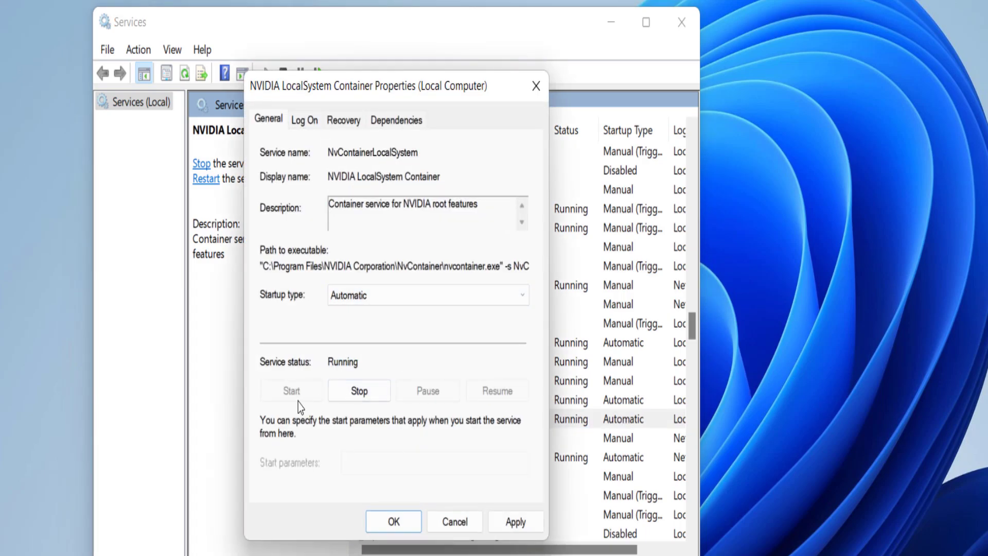
click(394, 521)
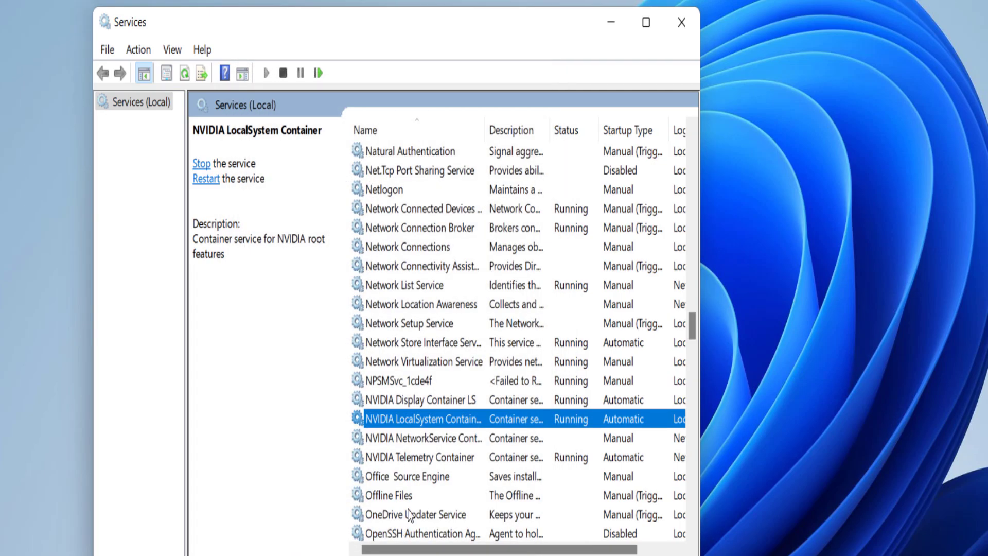
Set NVIDIA Telemetry Container startup type to Automatic and apply
double_click(416, 465)
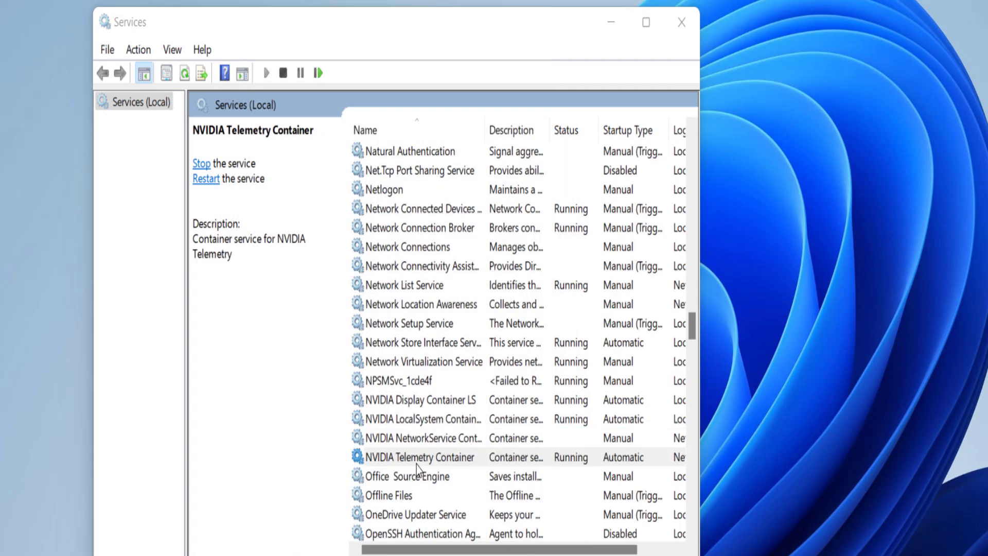
click(369, 299)
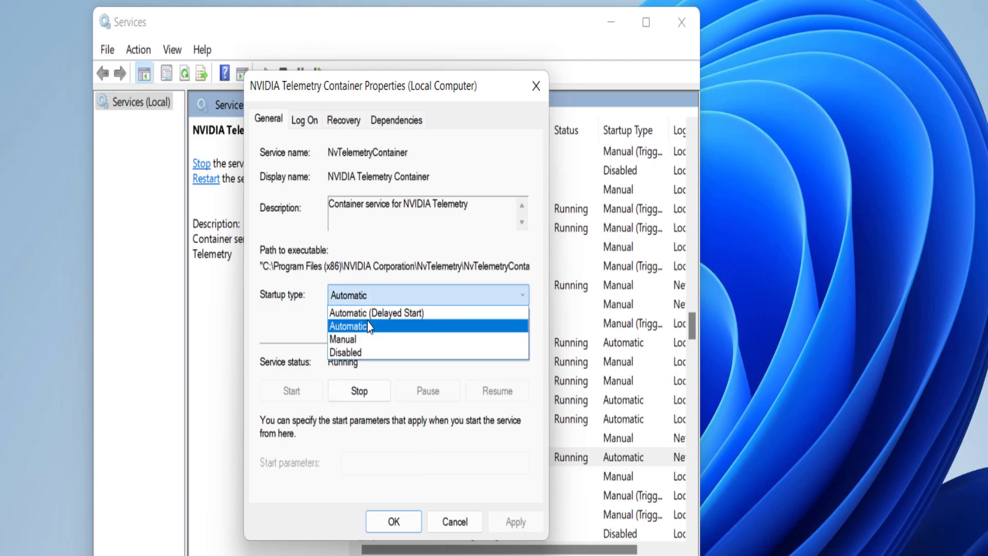
click(371, 326)
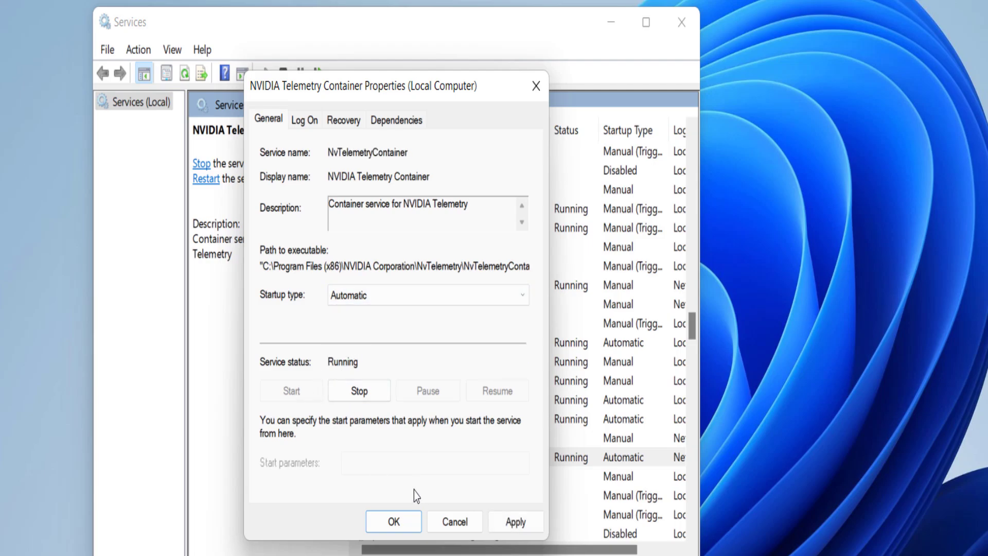
click(521, 532)
click(406, 523)
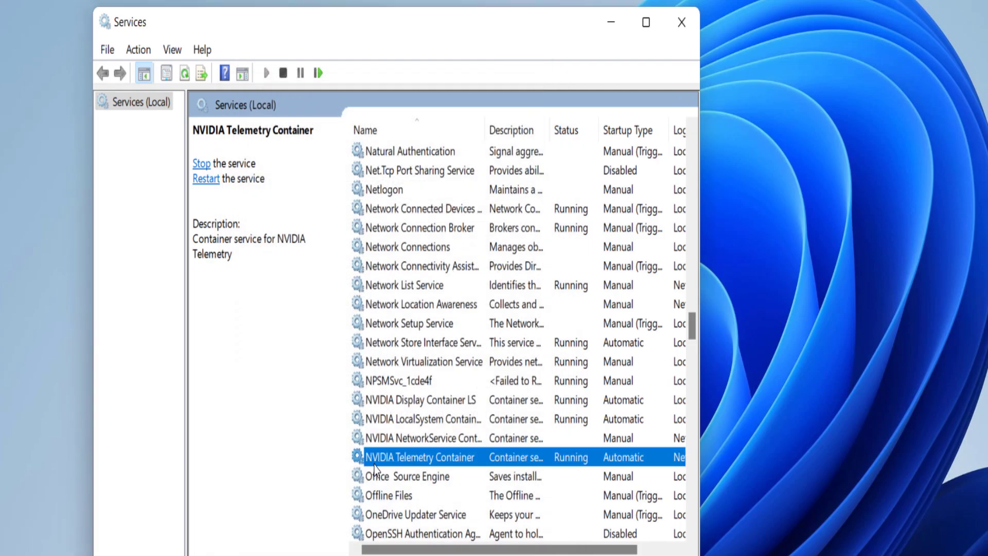
On NVIDIA Telemetry Container's Log On tab, choose Local System with desktop interaction allowed, and save
double_click(415, 457)
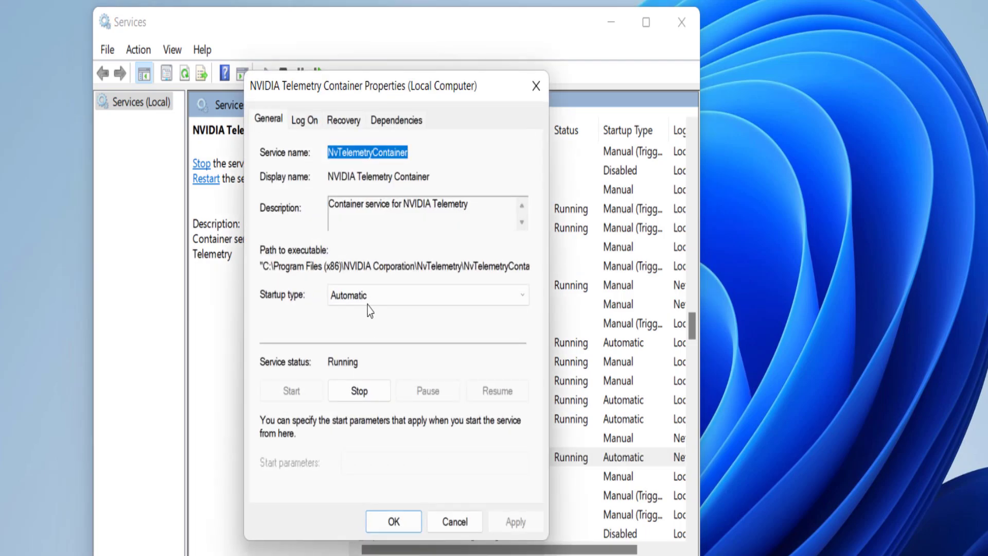
click(307, 119)
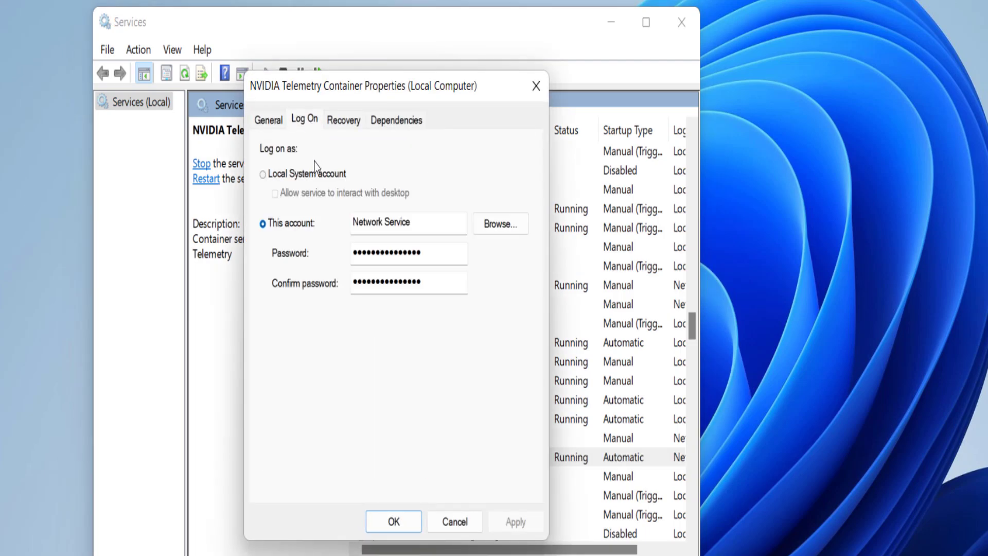
click(264, 176)
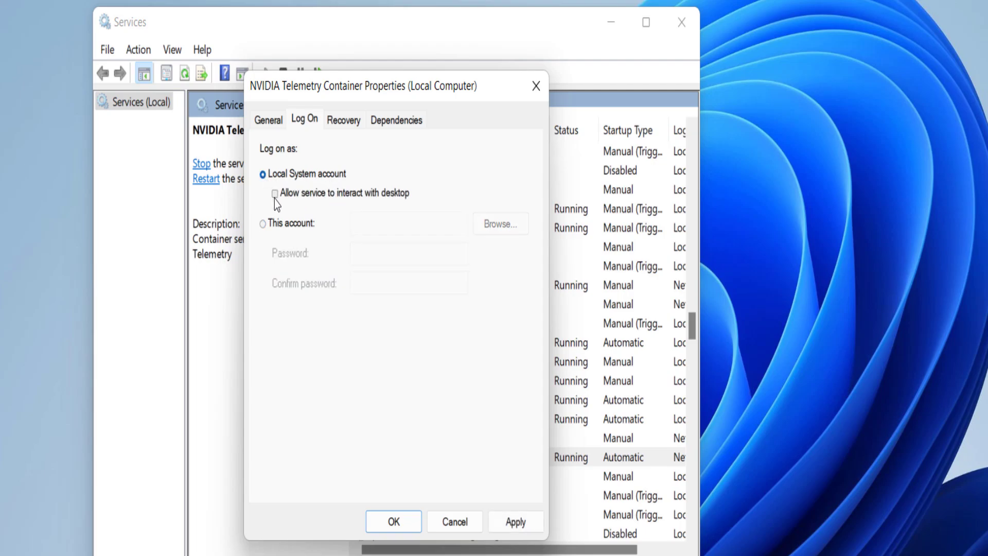
click(275, 194)
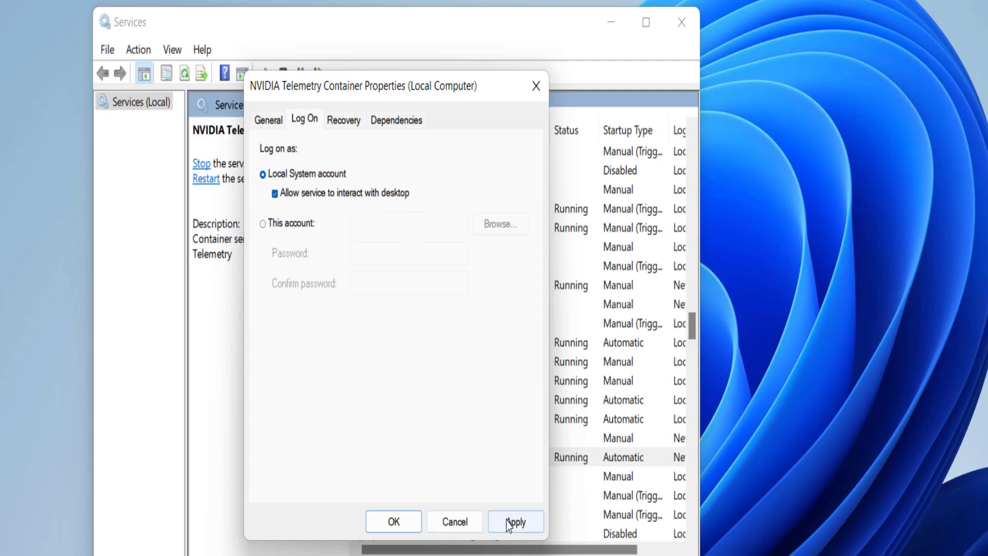
click(411, 524)
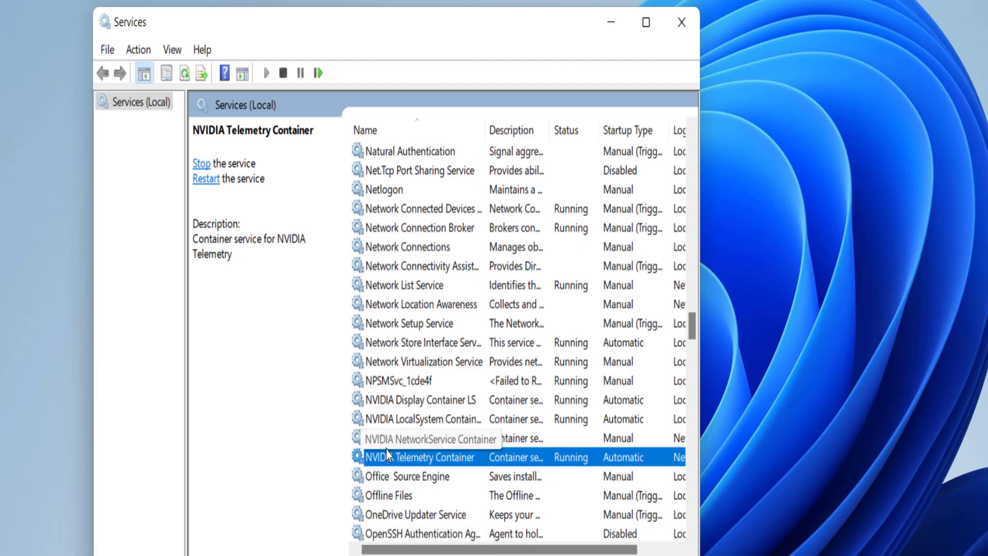
Set NVIDIA NetworkService Container to Automatic, start it, save, and close Services
double_click(427, 444)
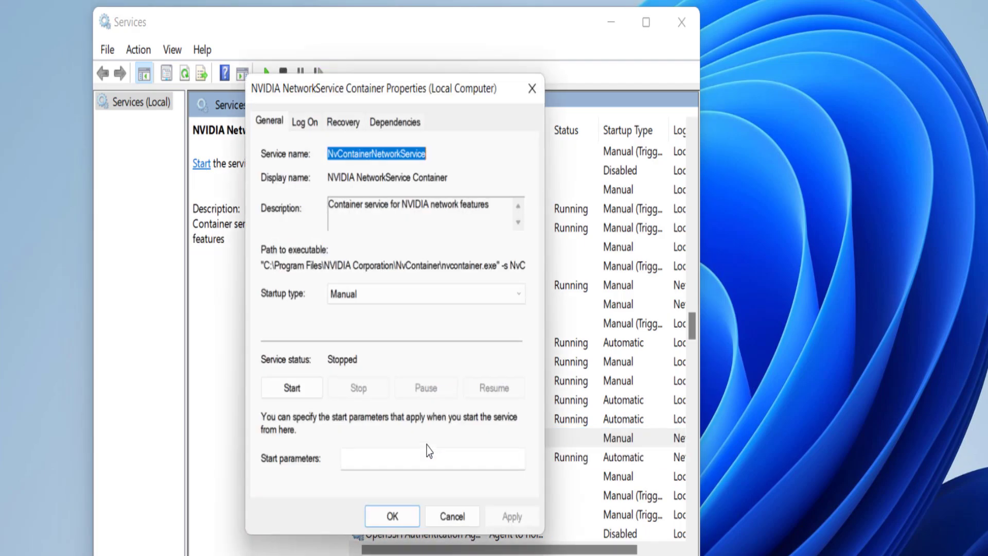
click(394, 298)
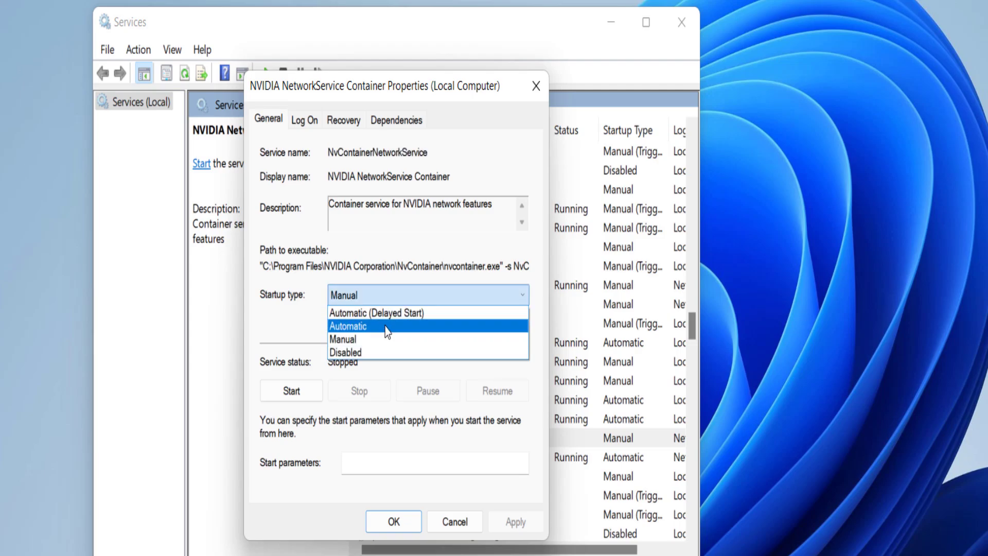
click(387, 326)
click(318, 397)
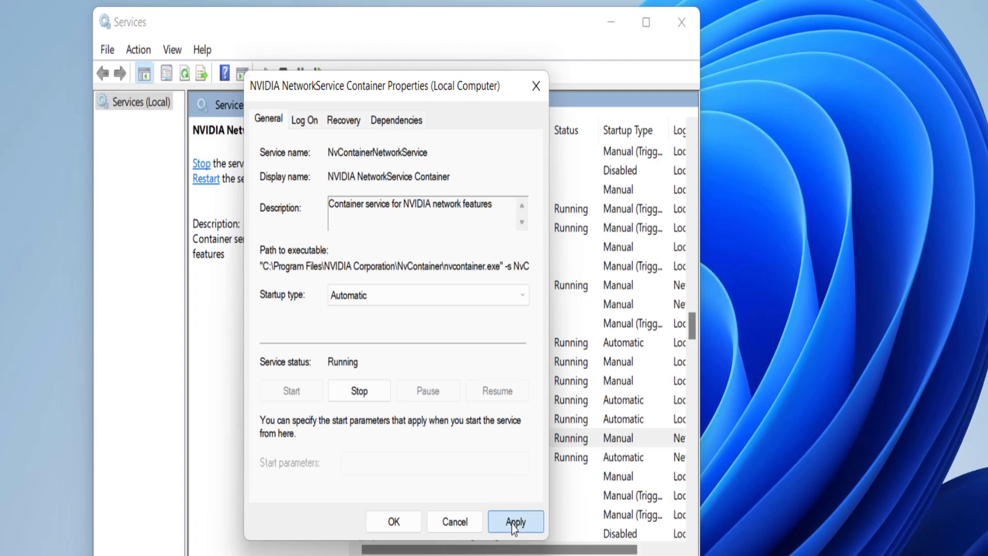
click(511, 522)
click(396, 521)
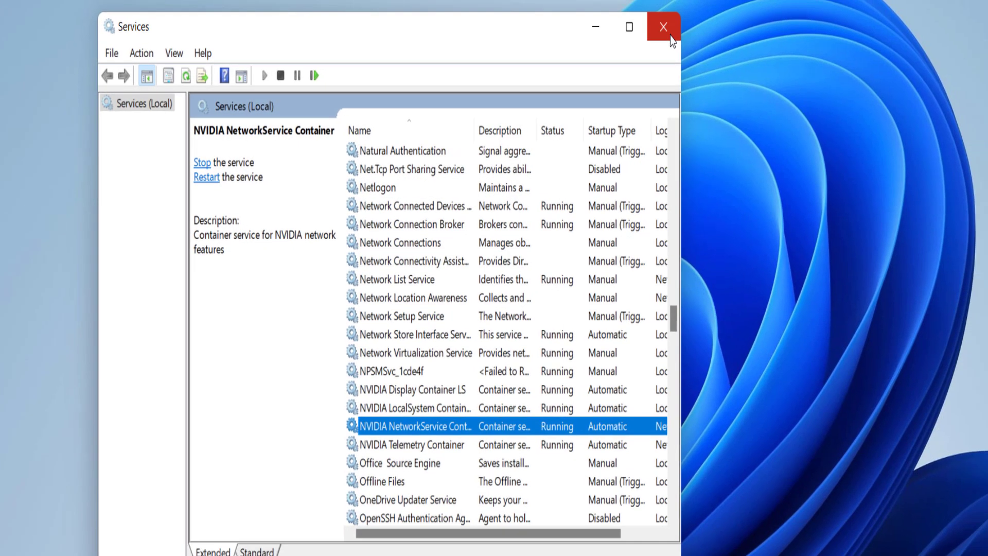
click(670, 36)
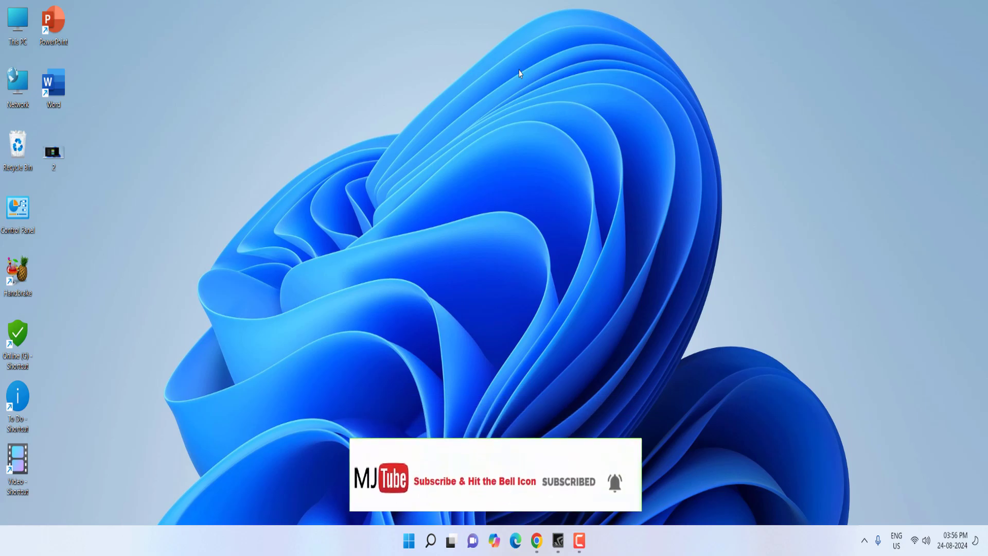
Run ipconfig /flushdns in an administrator Command Prompt, then close it
key(super)
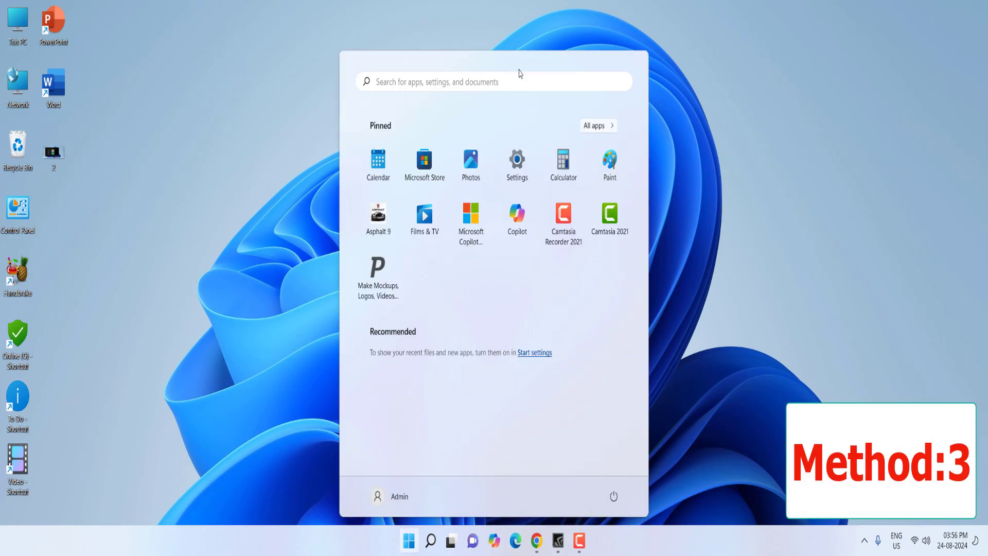
text(cmd)
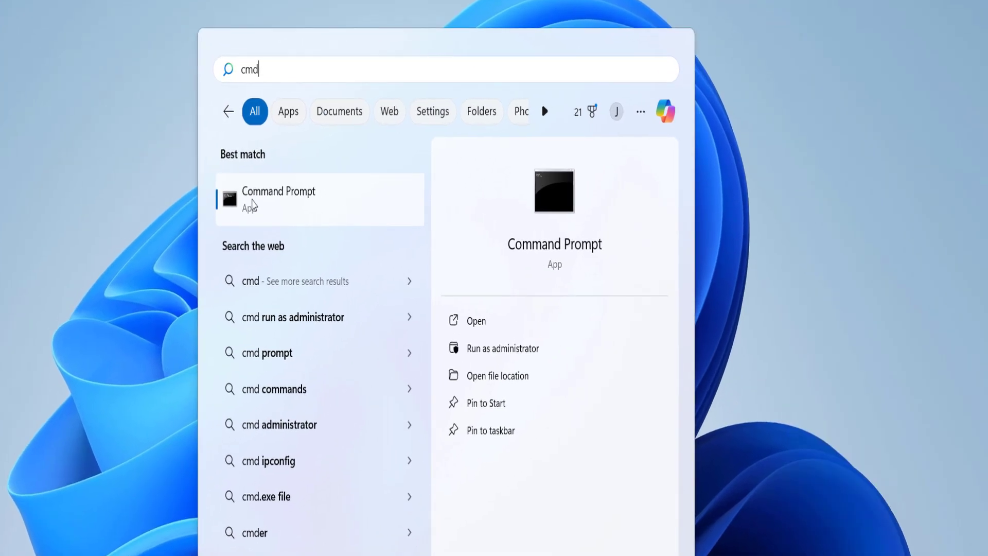
right_click(272, 204)
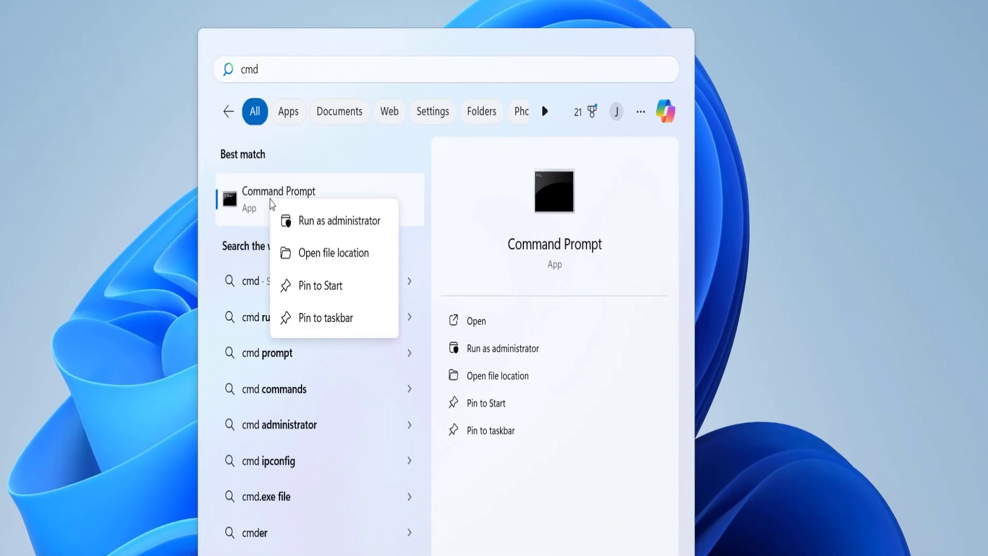
click(326, 229)
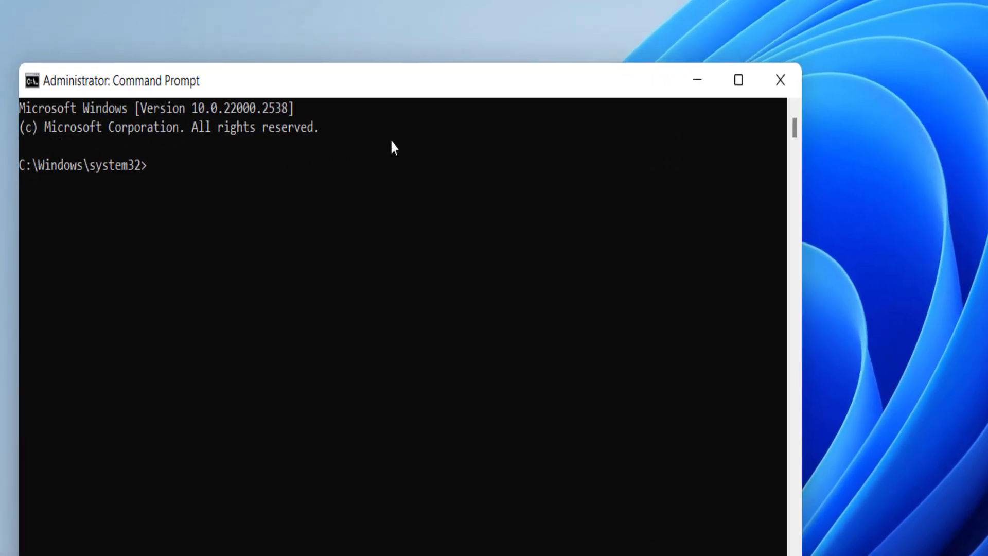
text(ip)
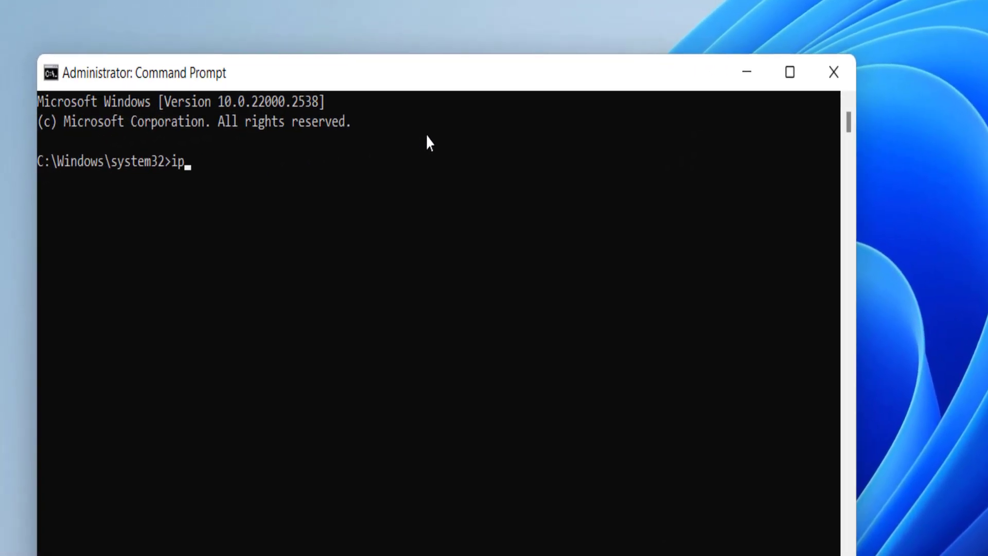
text(config /flush)
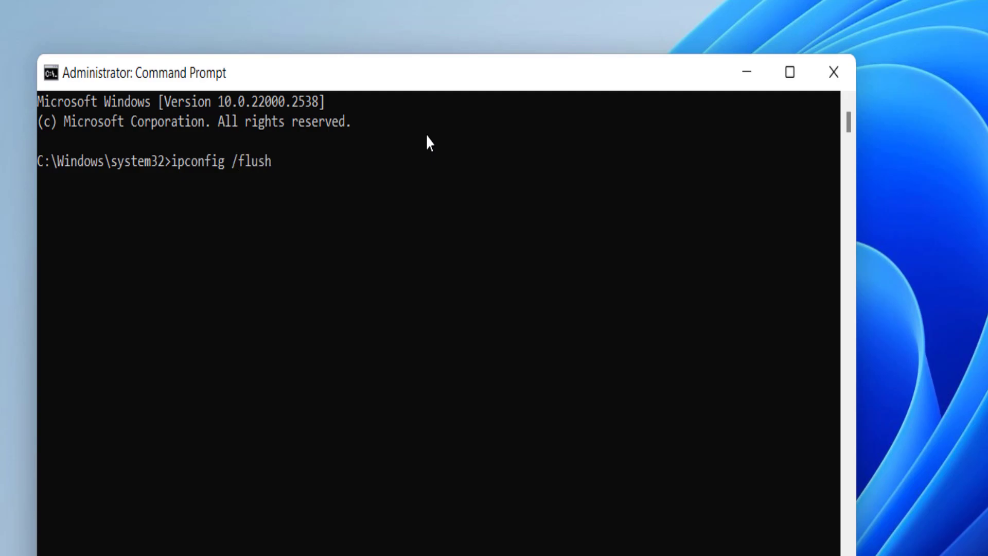
text(dns)
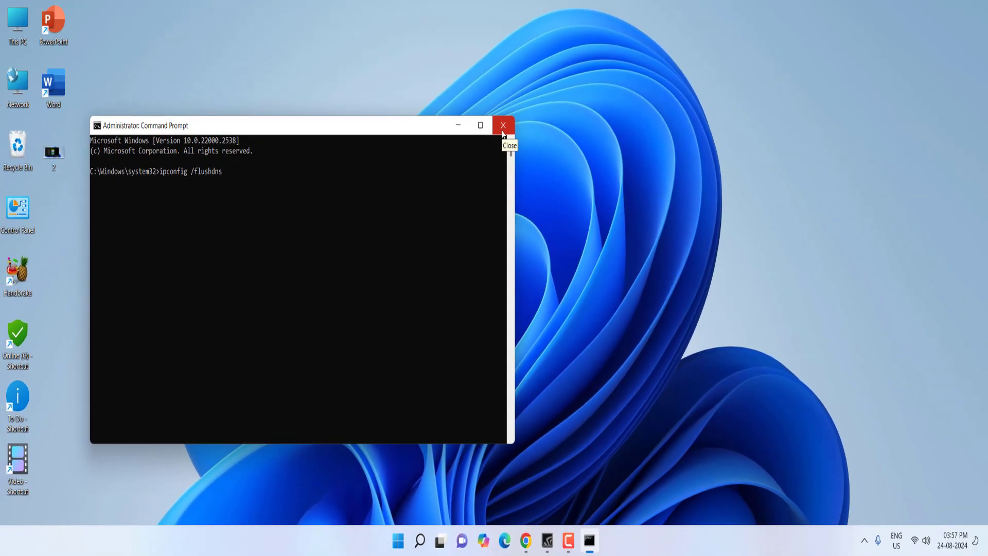
click(503, 125)
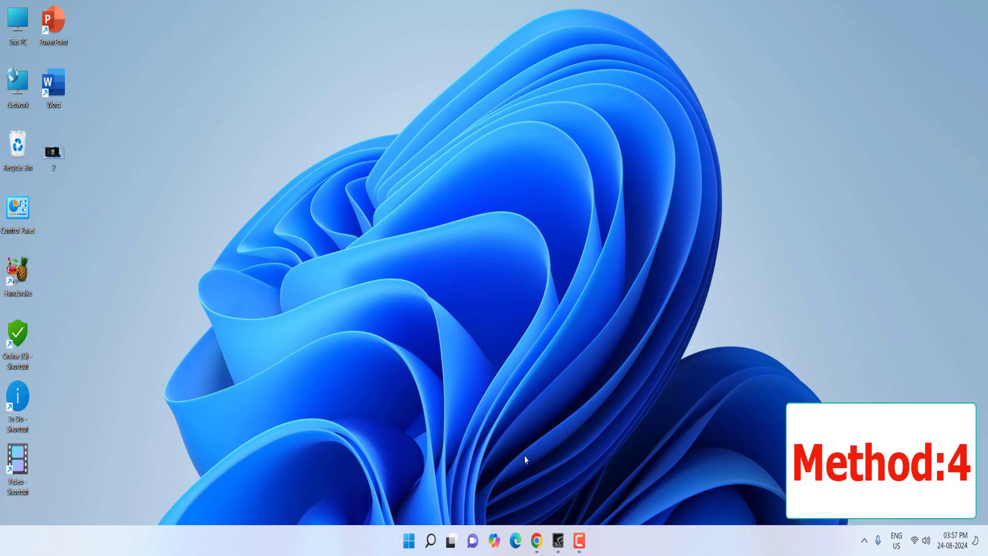
Bring Chrome back and review the login options on the NVIDIA sign-in page
click(537, 541)
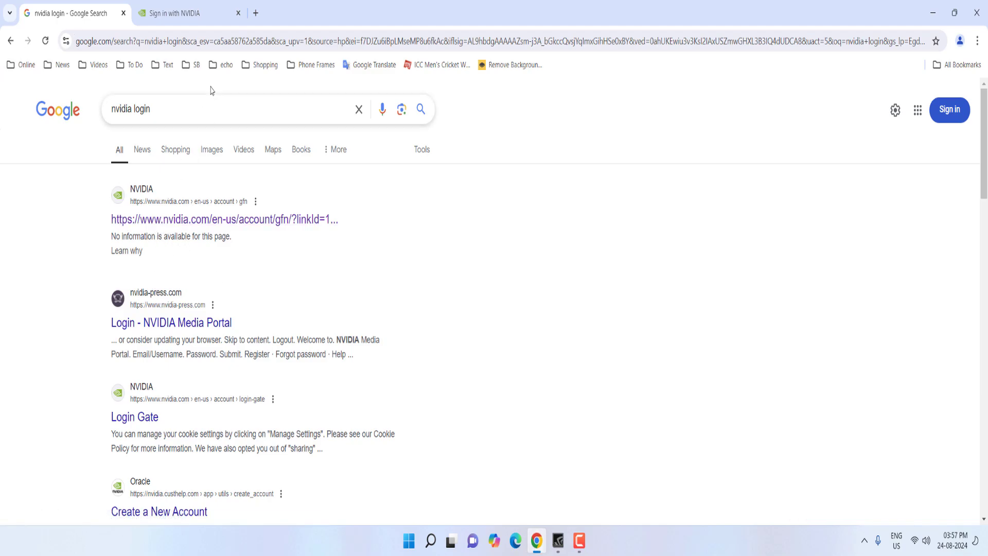
click(194, 13)
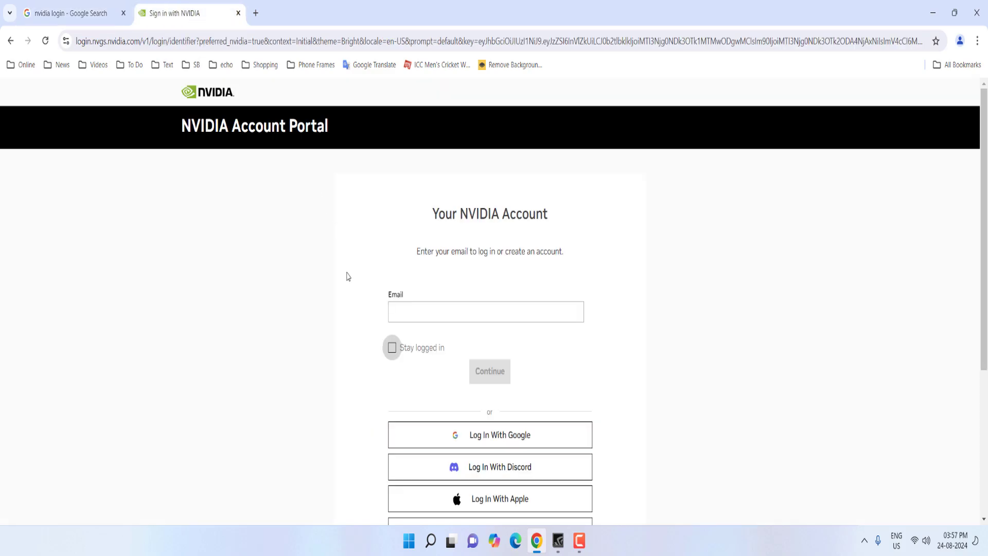
scroll(347, 277, down, 3)
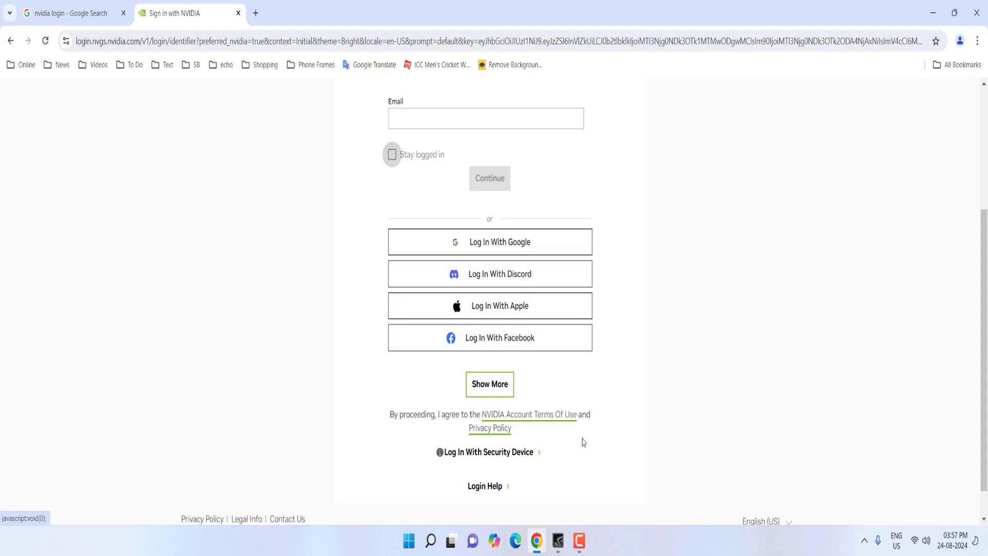
Open GeForce Experience, then minimize it and Chrome to show the desktop
click(558, 541)
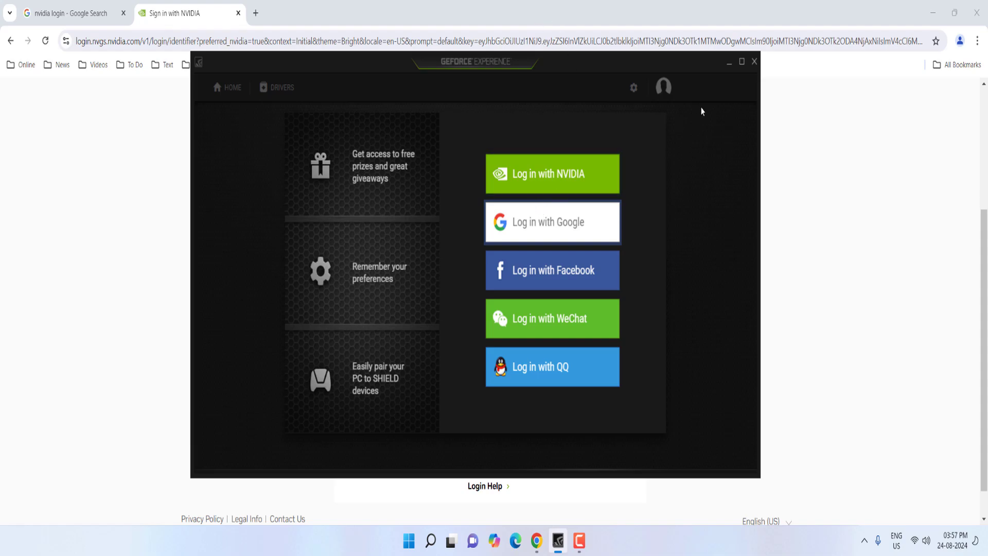
click(727, 67)
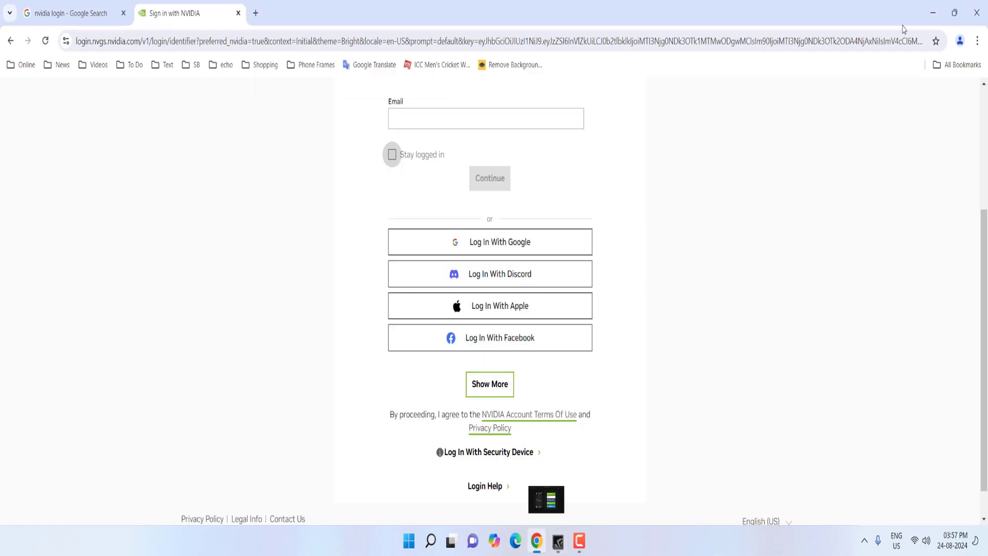
click(932, 12)
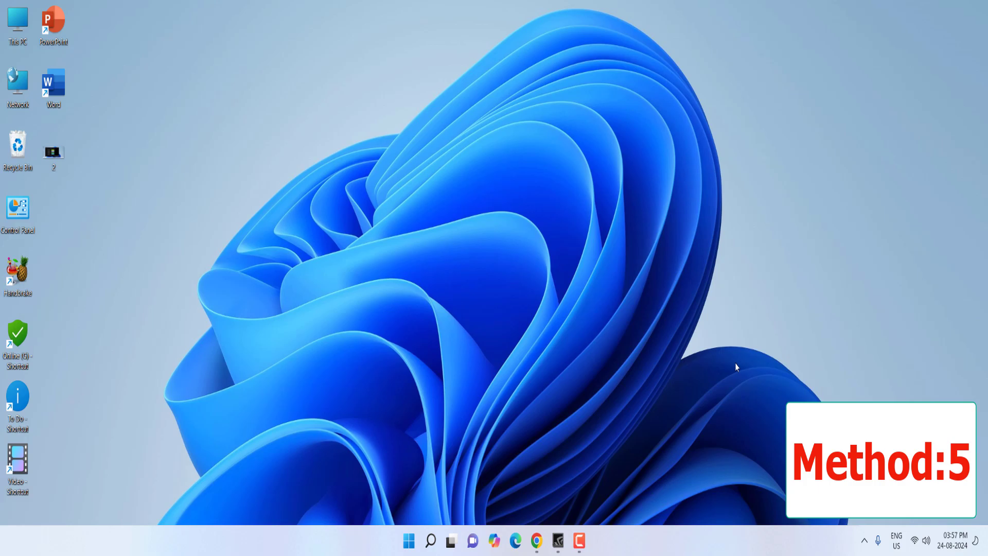
click(950, 543)
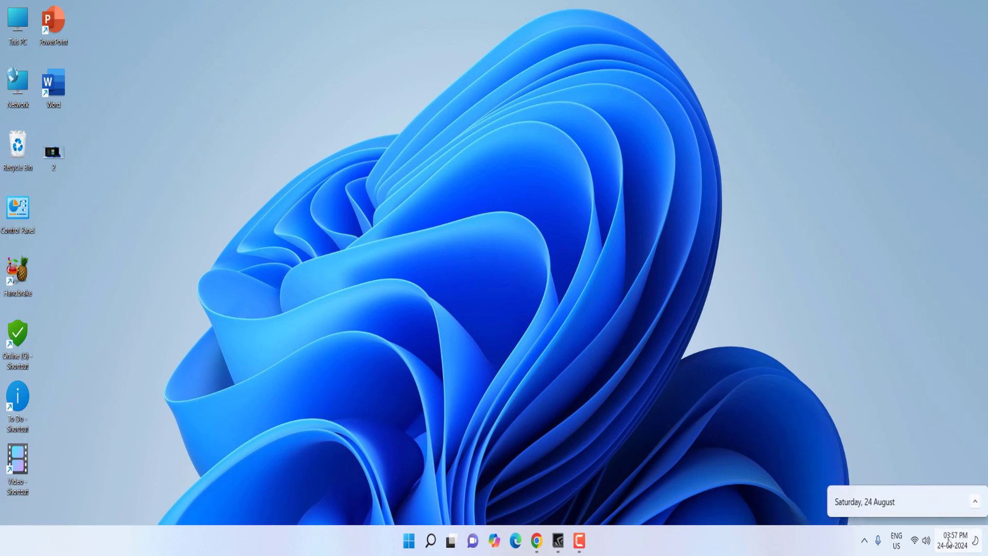
click(967, 502)
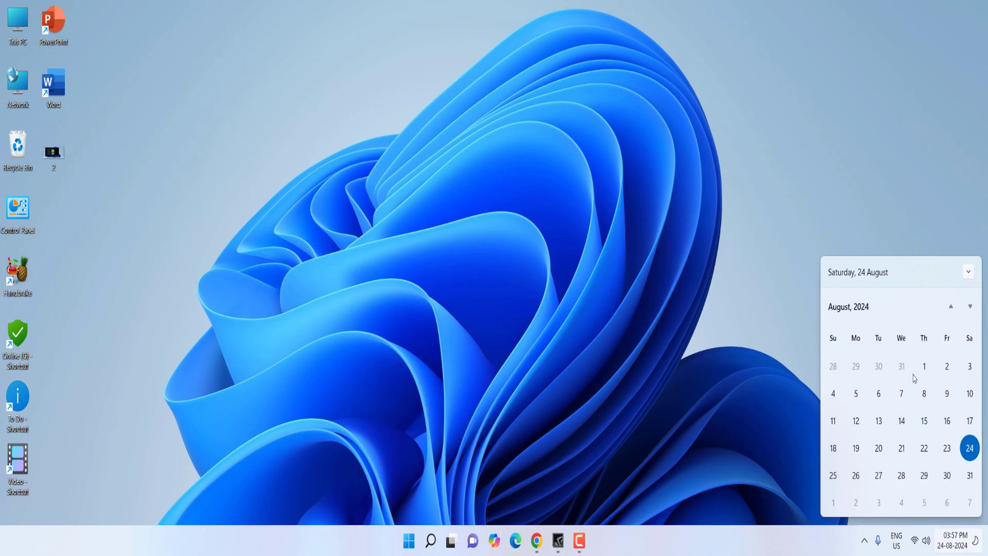
click(507, 267)
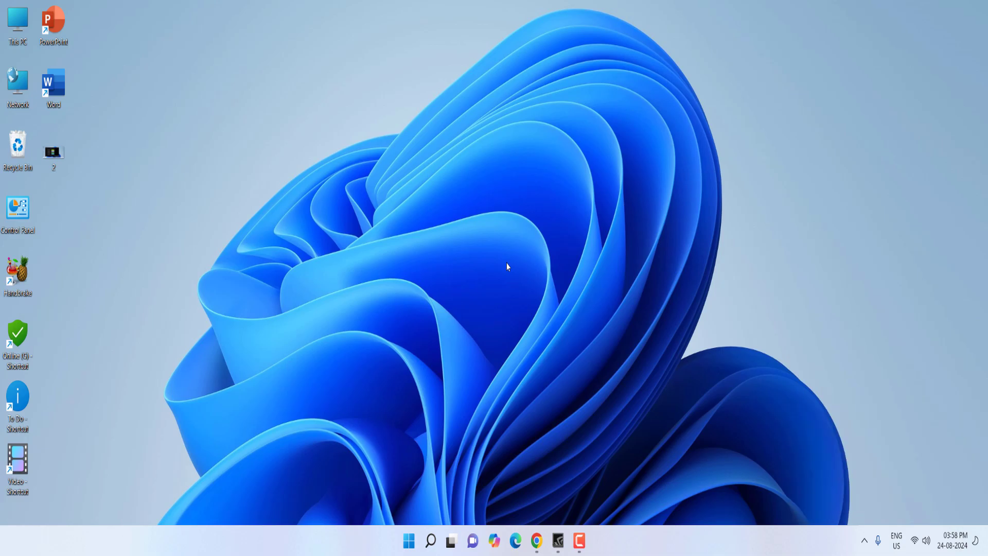
Open Windows Security and switch Real-time protection off in Virus & threat protection settings
key(super)
text(windows secu)
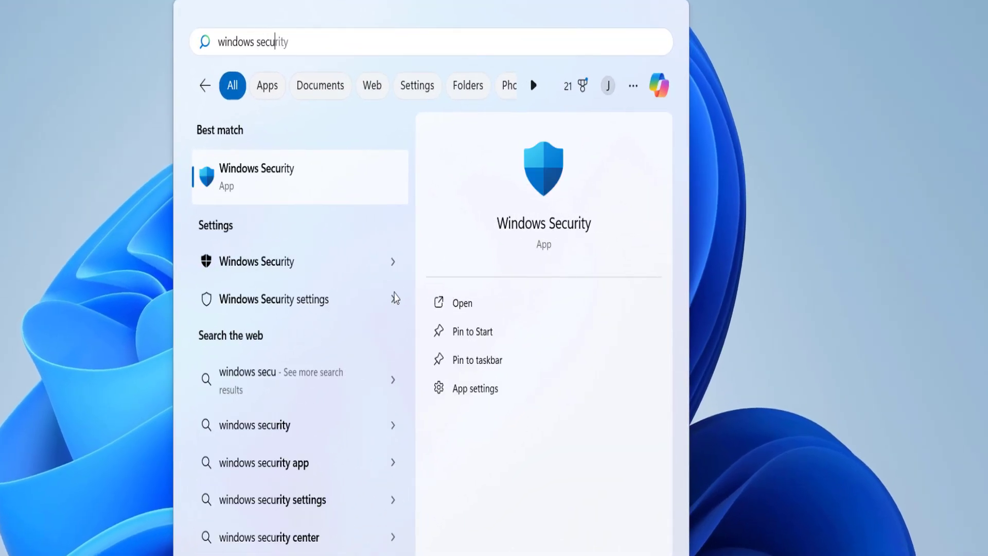
click(269, 178)
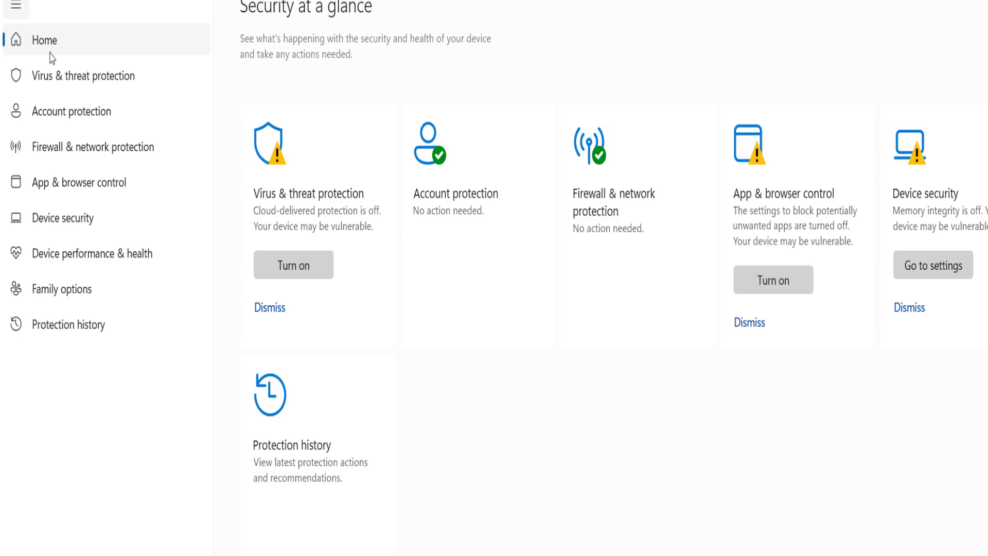
click(88, 79)
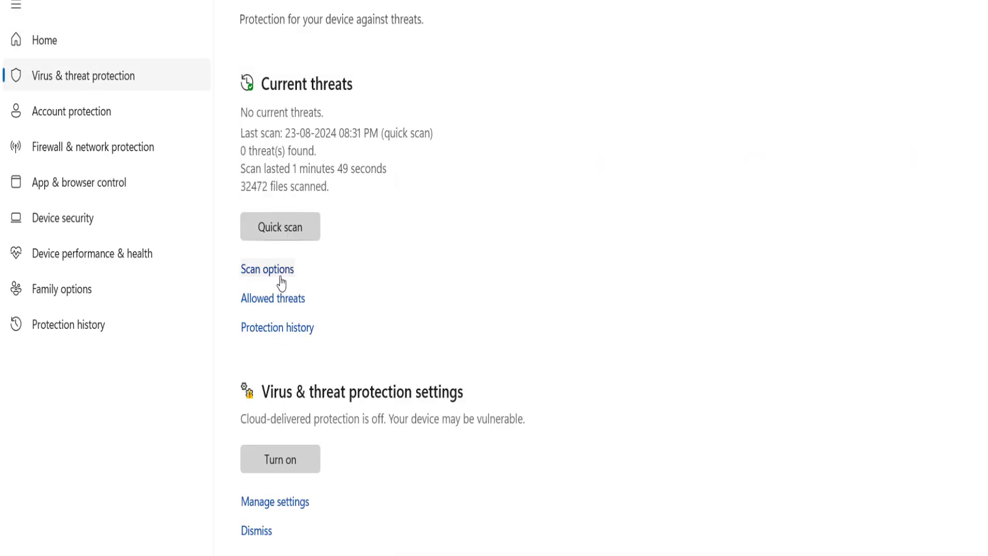
scroll(428, 332, down, 2)
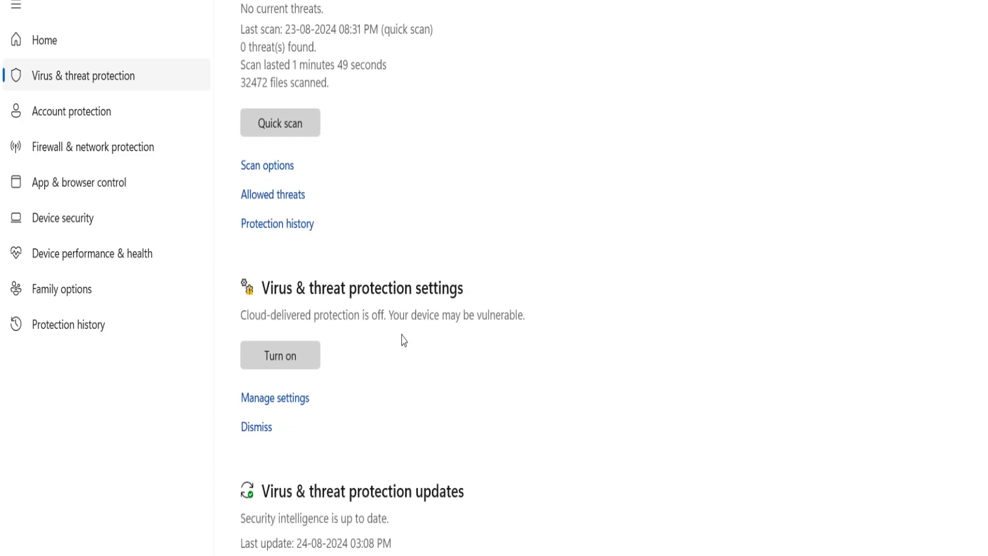
click(286, 403)
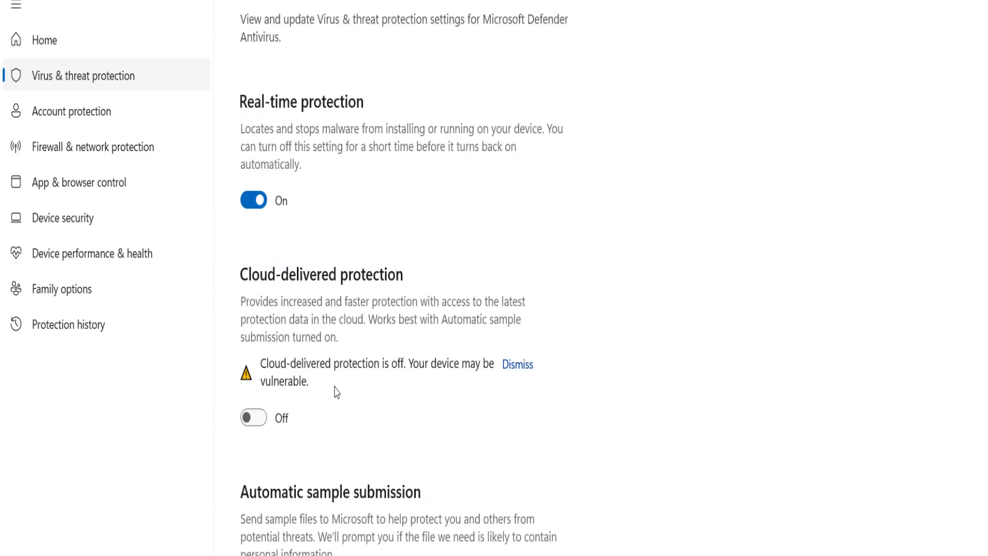
click(245, 206)
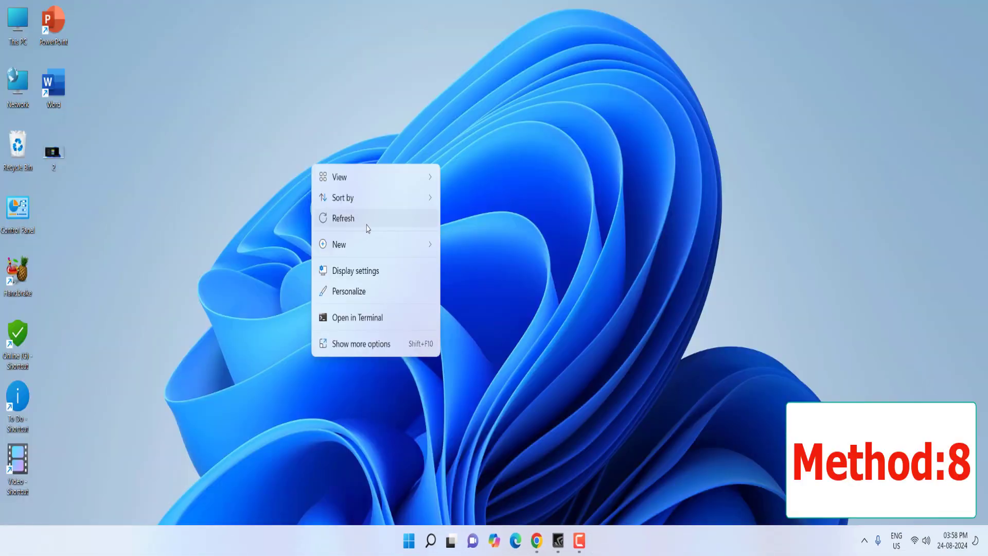
click(363, 222)
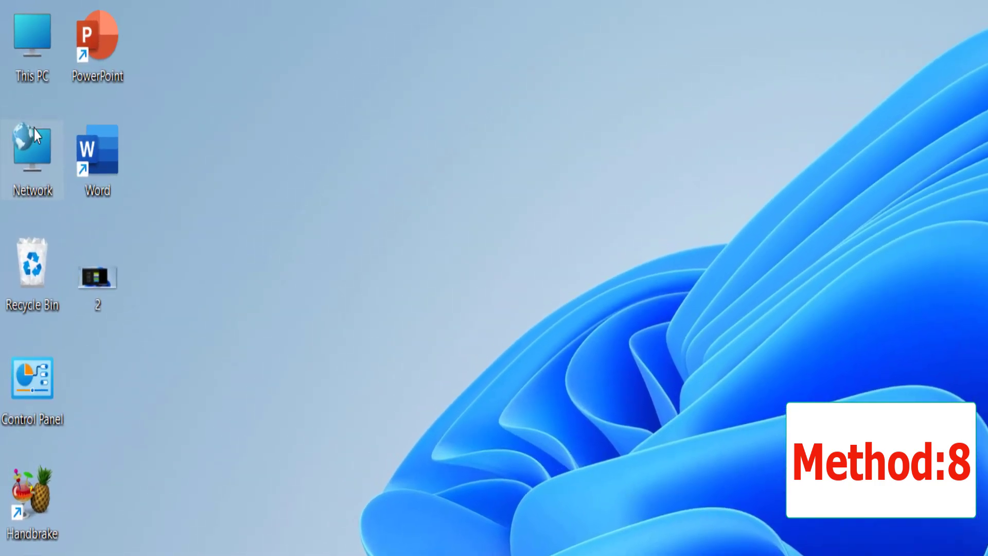
Open the Wi-Fi 3 adapter's properties via the Network item's adapter settings
right_click(36, 131)
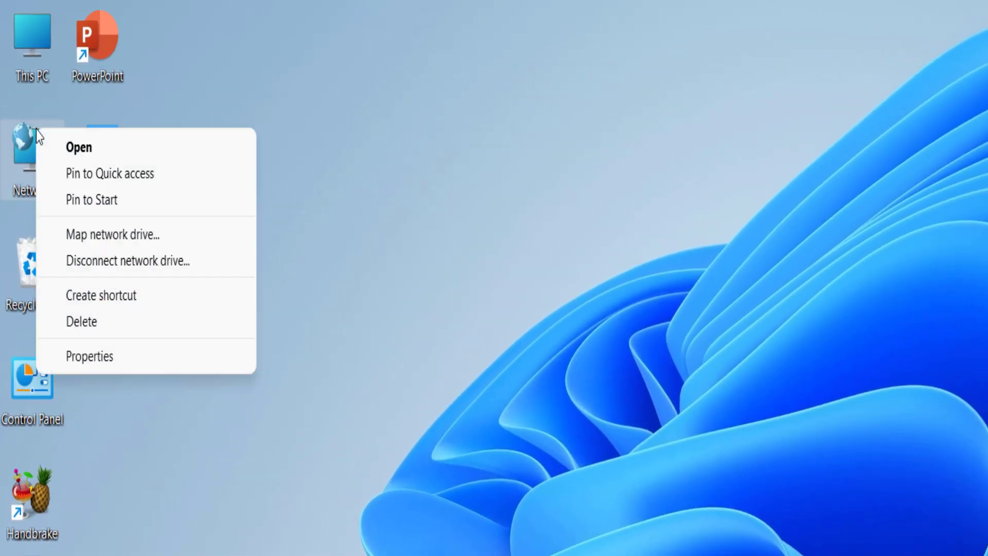
click(166, 367)
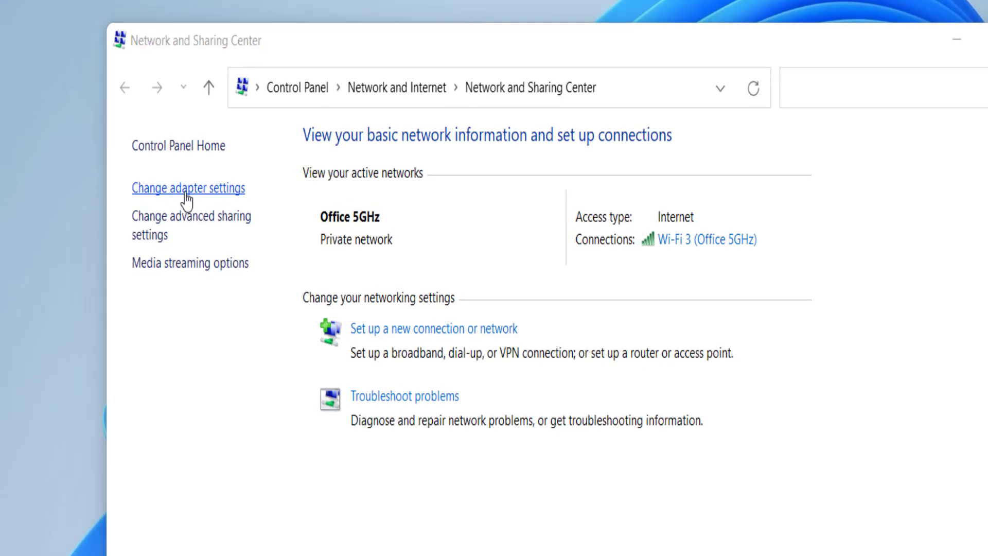
click(199, 195)
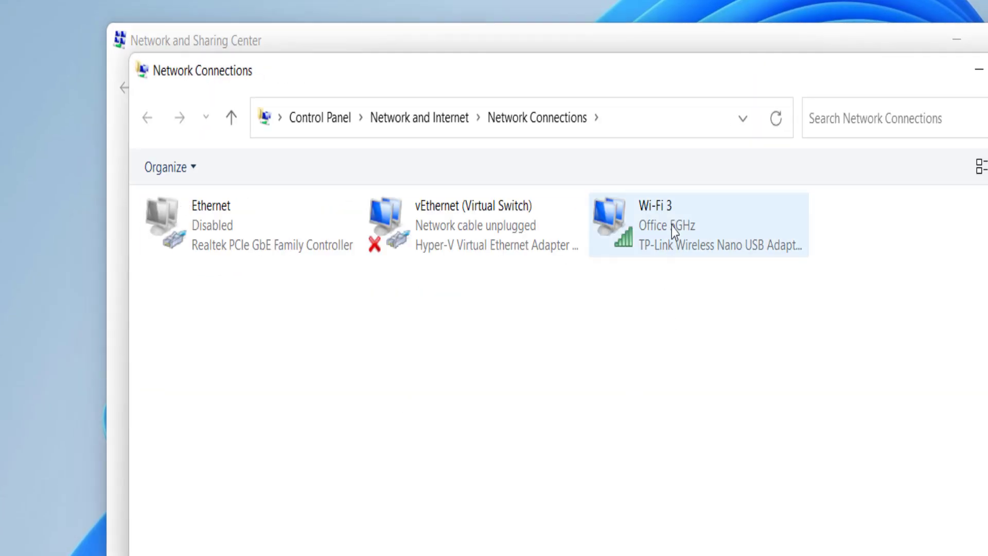
right_click(672, 227)
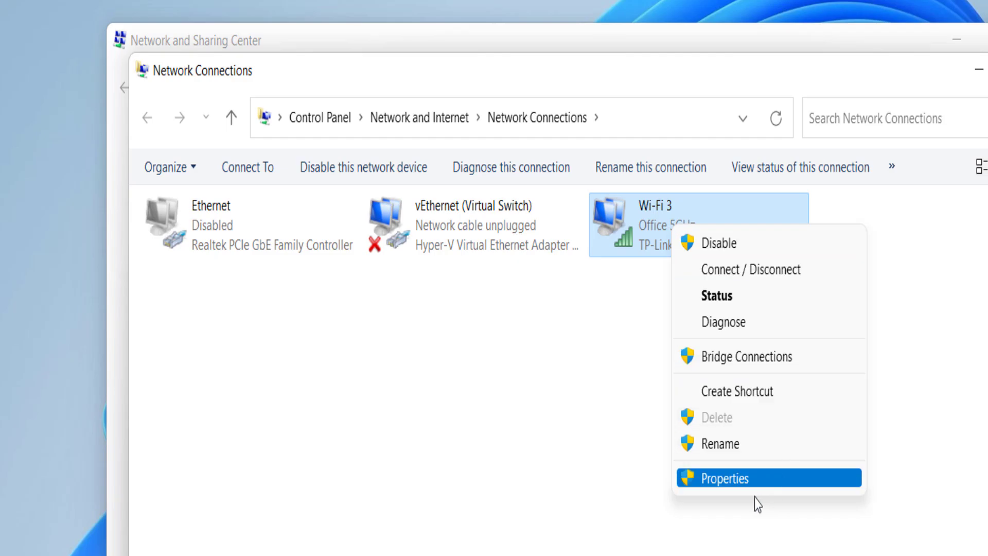
click(741, 481)
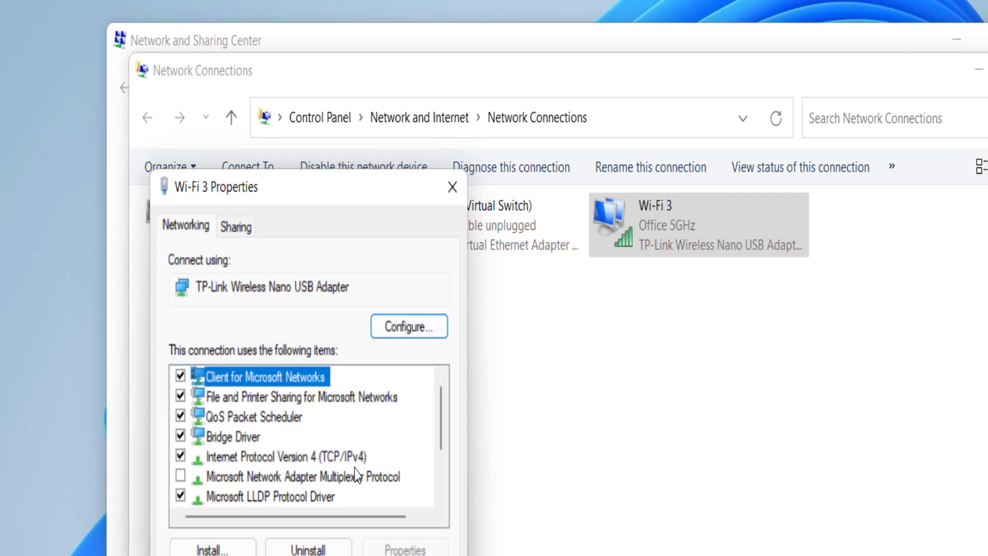
Uncheck Internet Protocol Version 6 (TCP/IPv6), confirm with OK, and refresh the desktop
scroll(355, 474, down, 1)
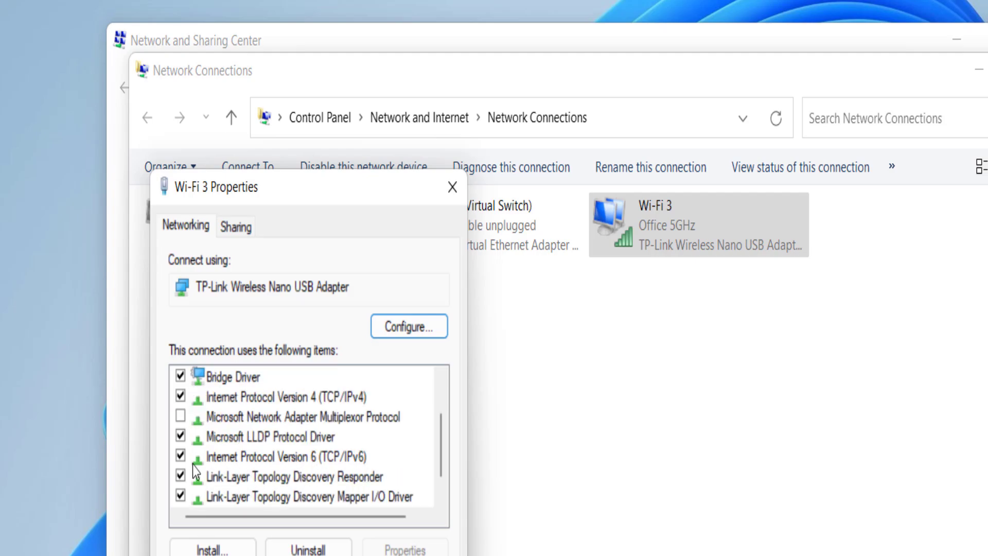
click(183, 455)
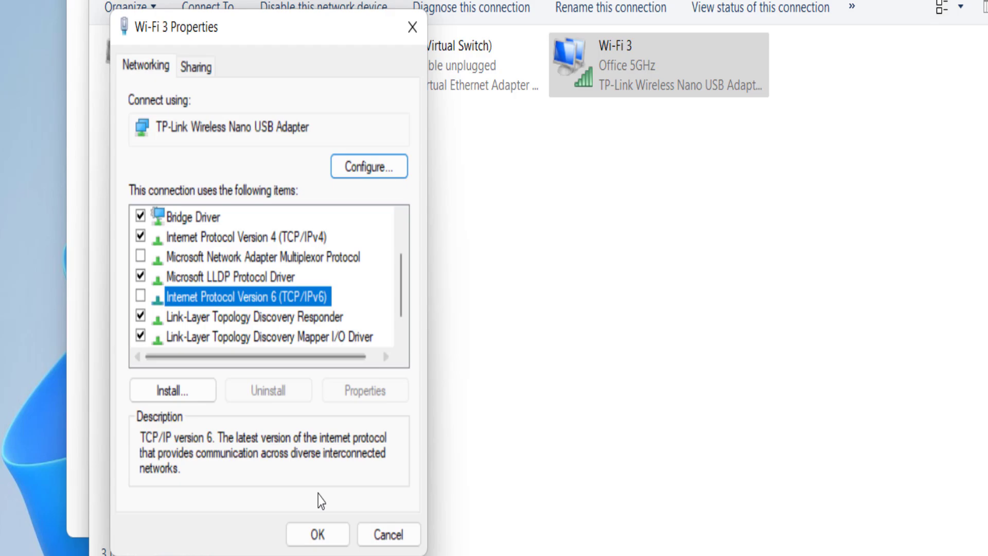
click(318, 534)
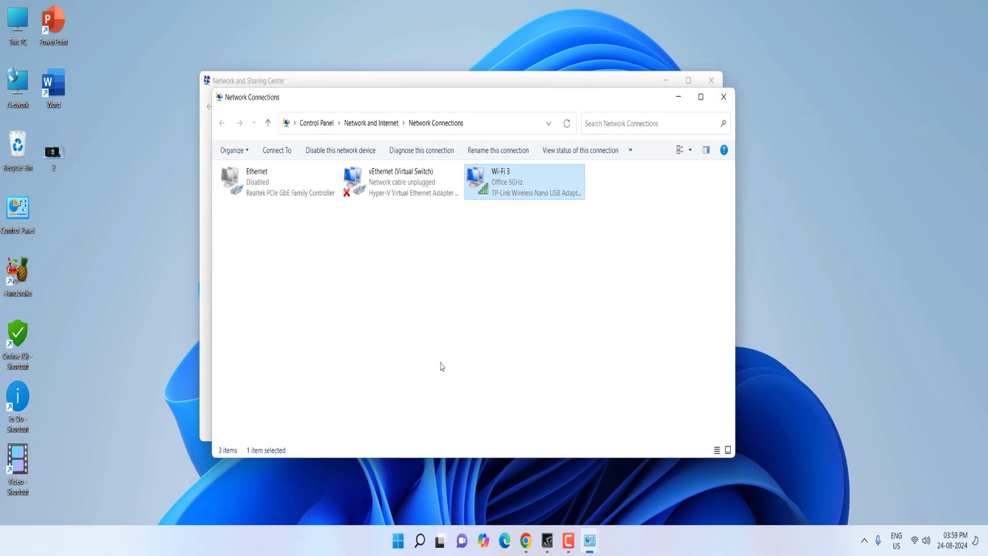
right_click(226, 268)
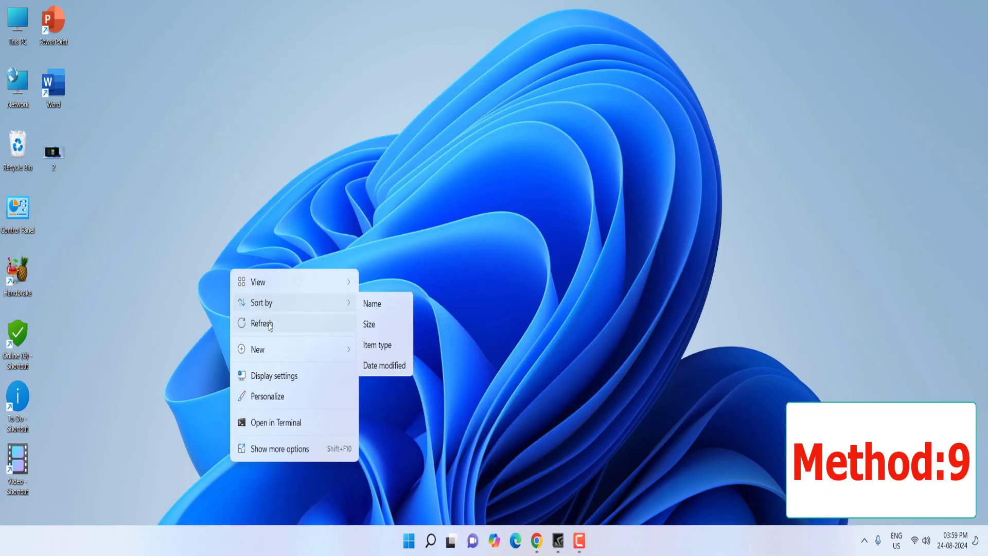
click(266, 325)
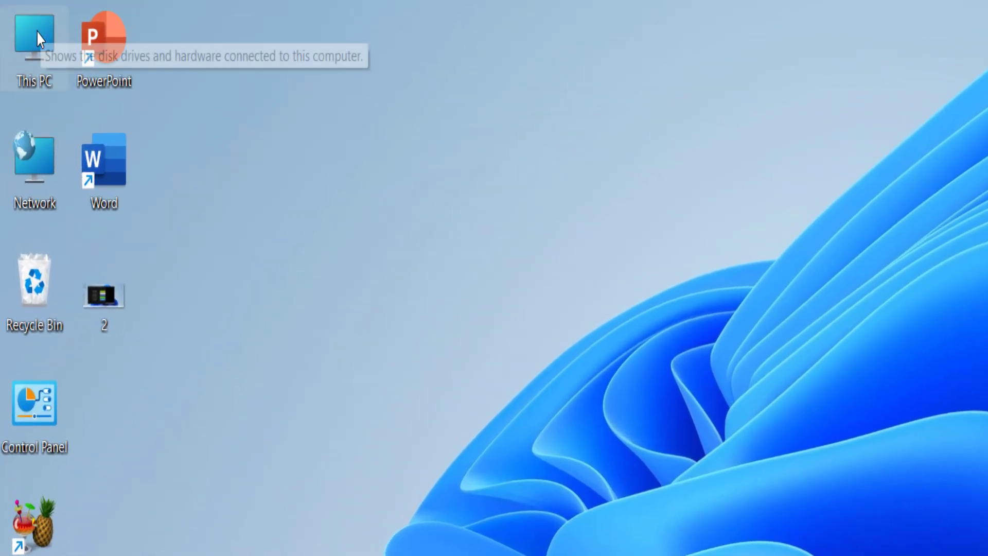
Open Device Manager in Computer Management from This PC's Manage option
right_click(19, 17)
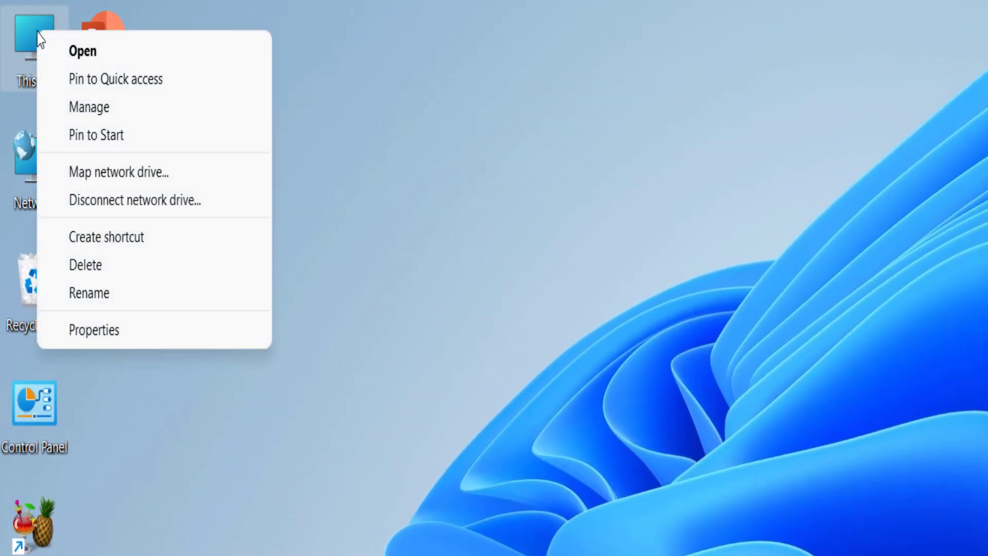
click(220, 109)
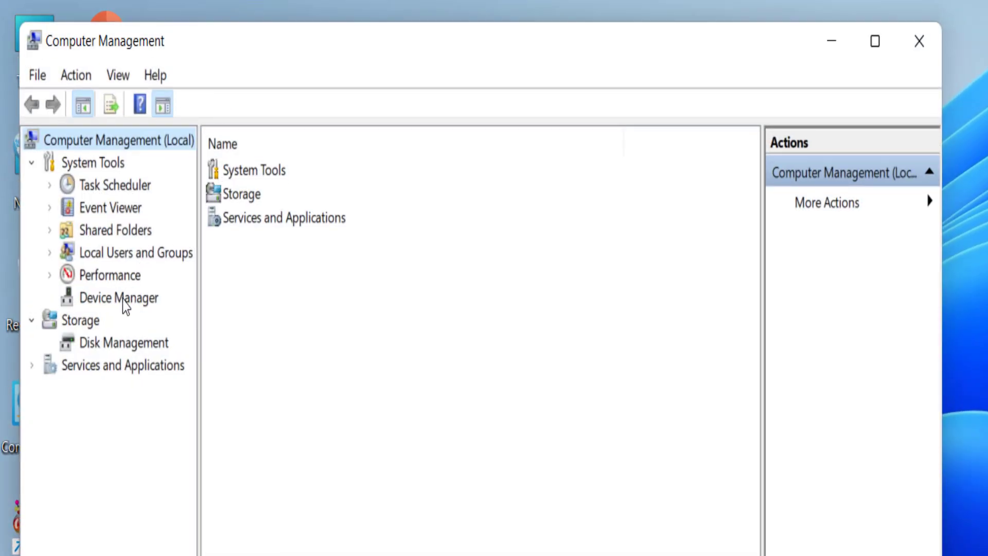
click(122, 303)
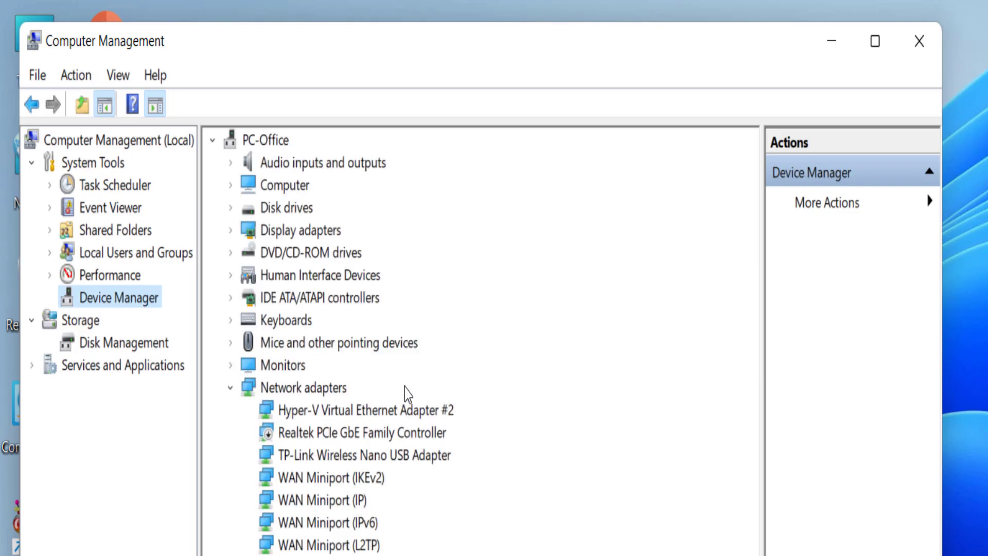
Request a driver update for the NVIDIA GeForce GT 610 under Display adapters, then close Computer Management
click(231, 388)
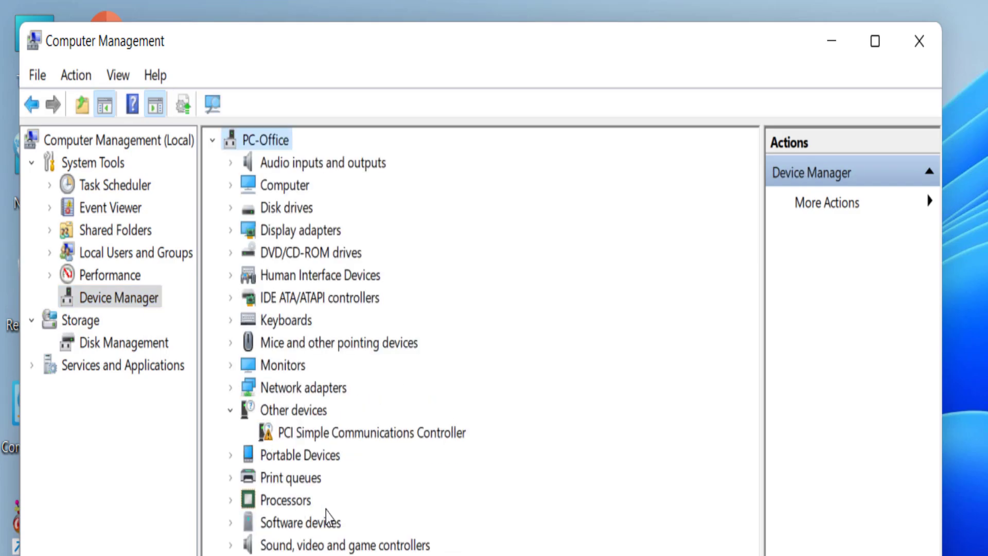
click(231, 230)
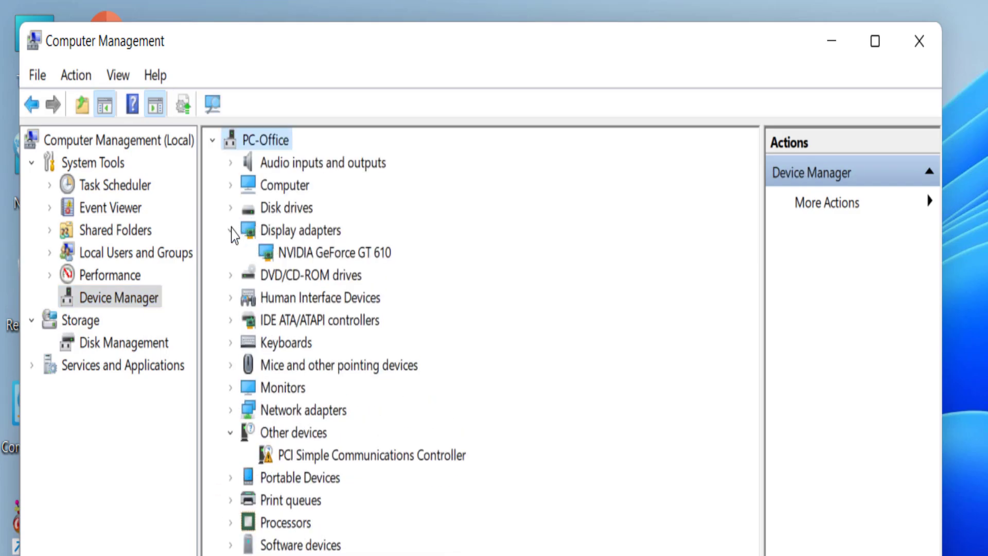
right_click(360, 252)
click(415, 269)
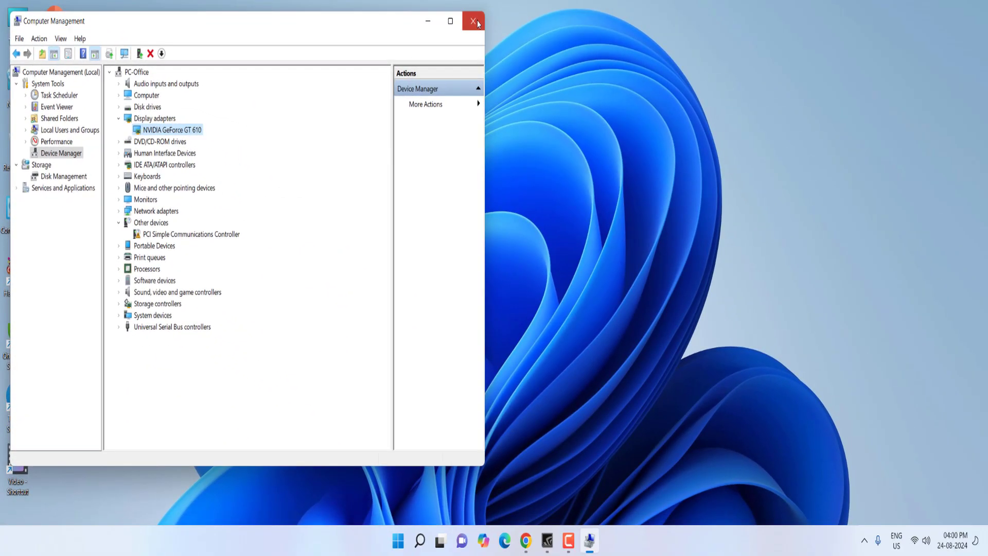
click(477, 25)
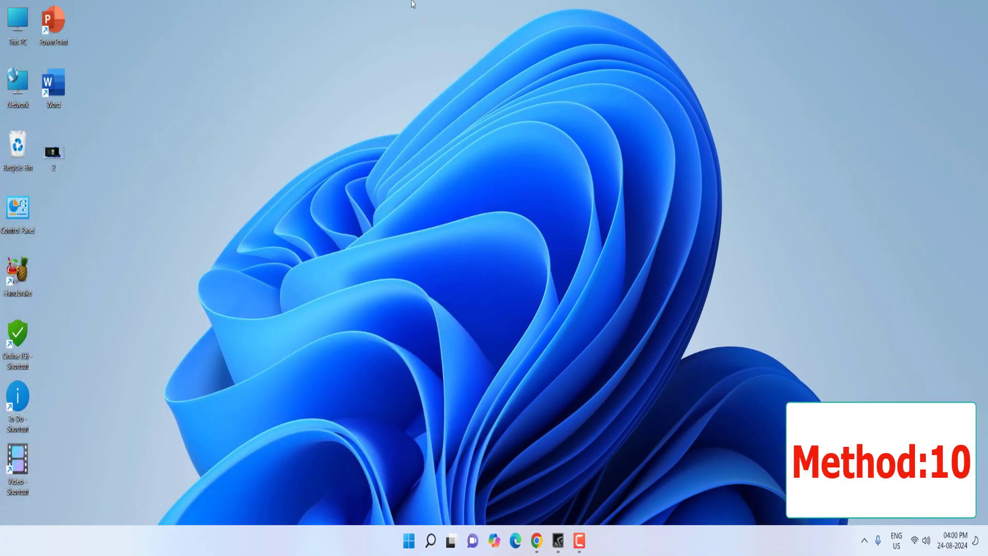
click(558, 540)
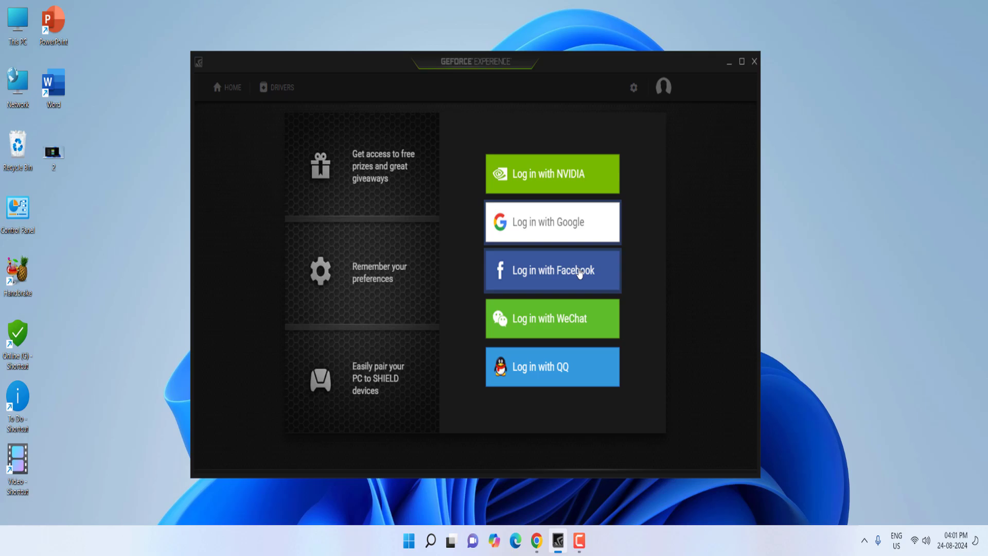
click(754, 61)
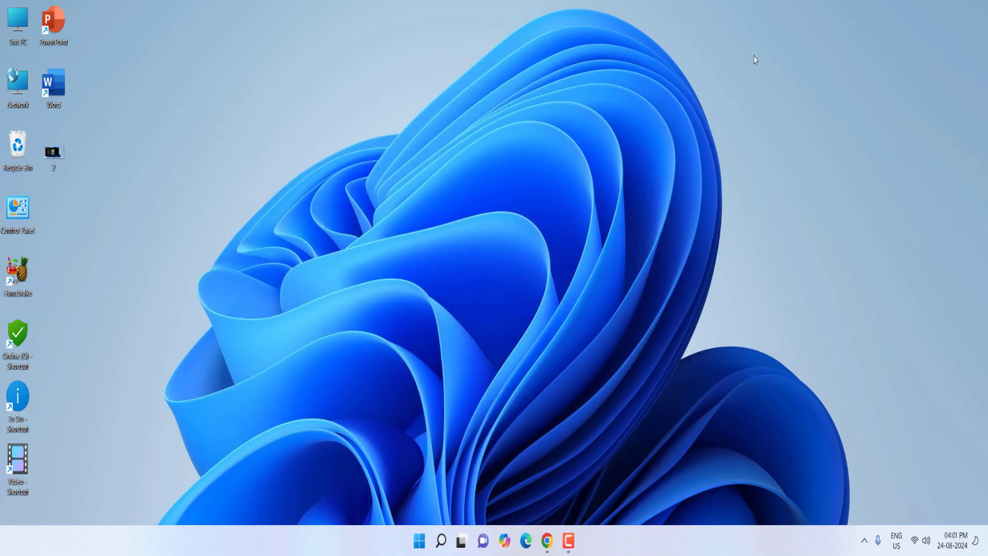